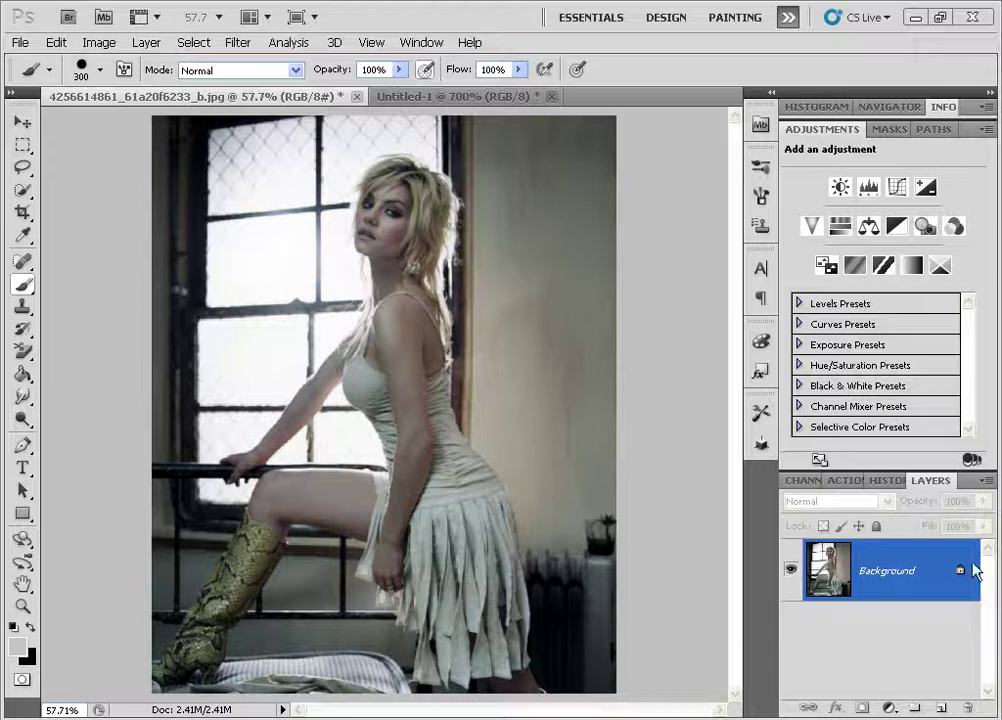
# - Switch to the Untitled-1 grey test canvas document
pyautogui.click(466, 98)
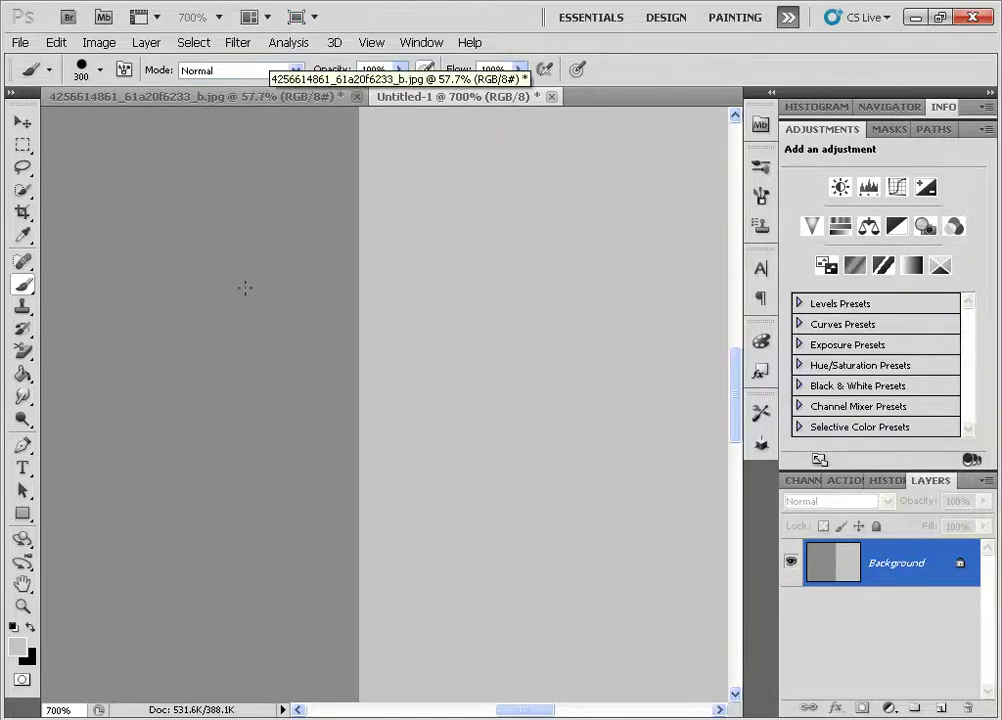
# - Fit the whole Untitled-1 canvas in the window with Ctrl+0
pyautogui.hotkey('ctrl', '0')
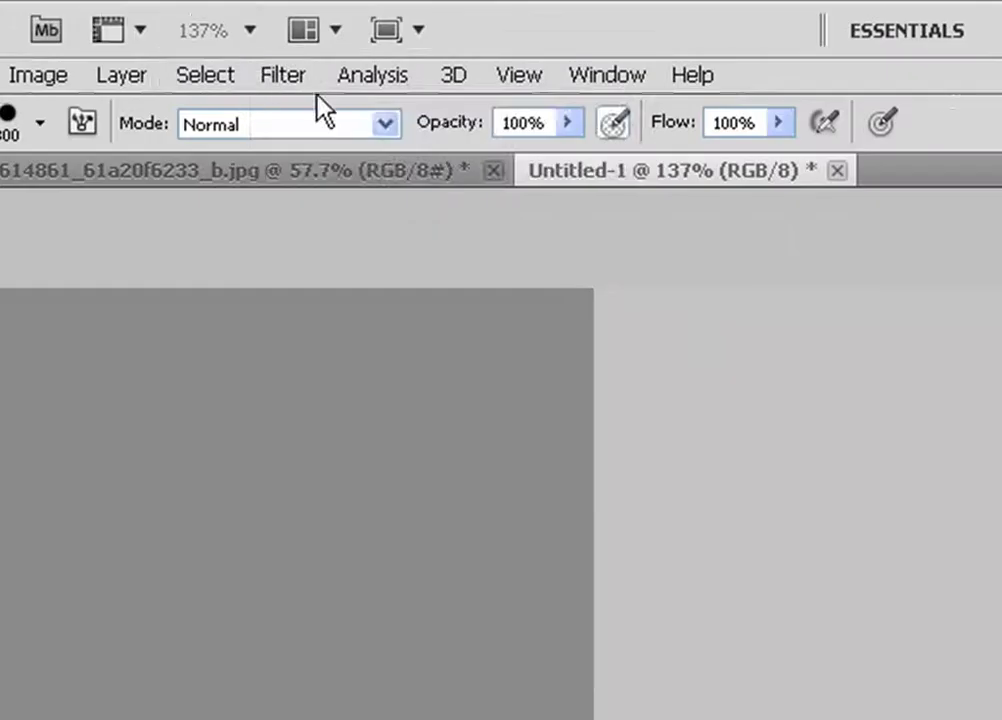
pyautogui.click(240, 44)
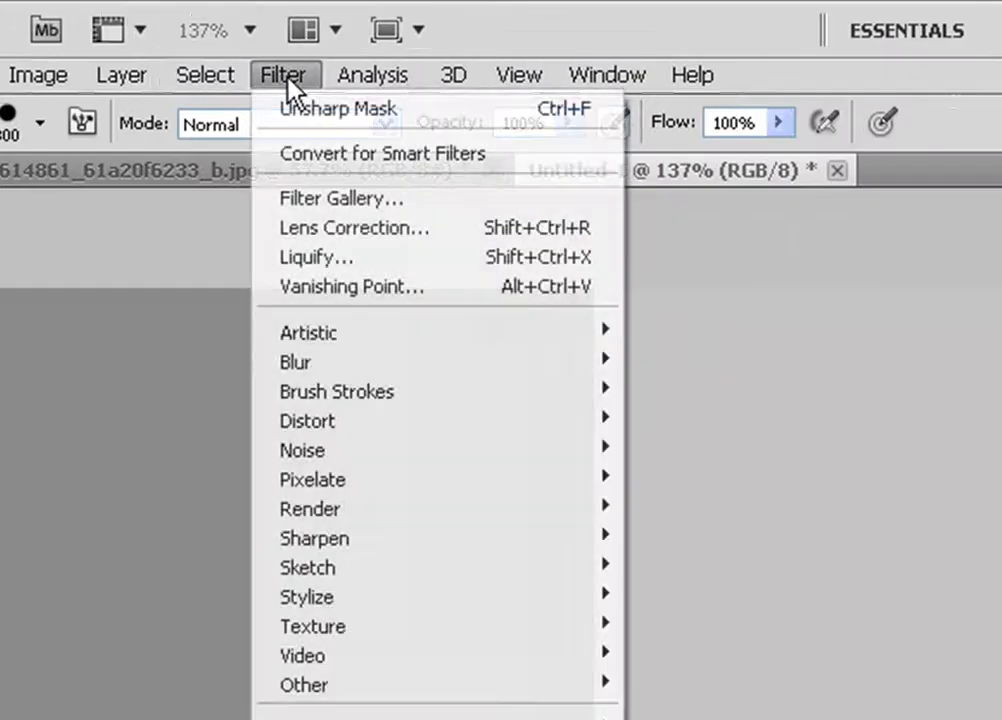
pyautogui.moveTo(483, 545)
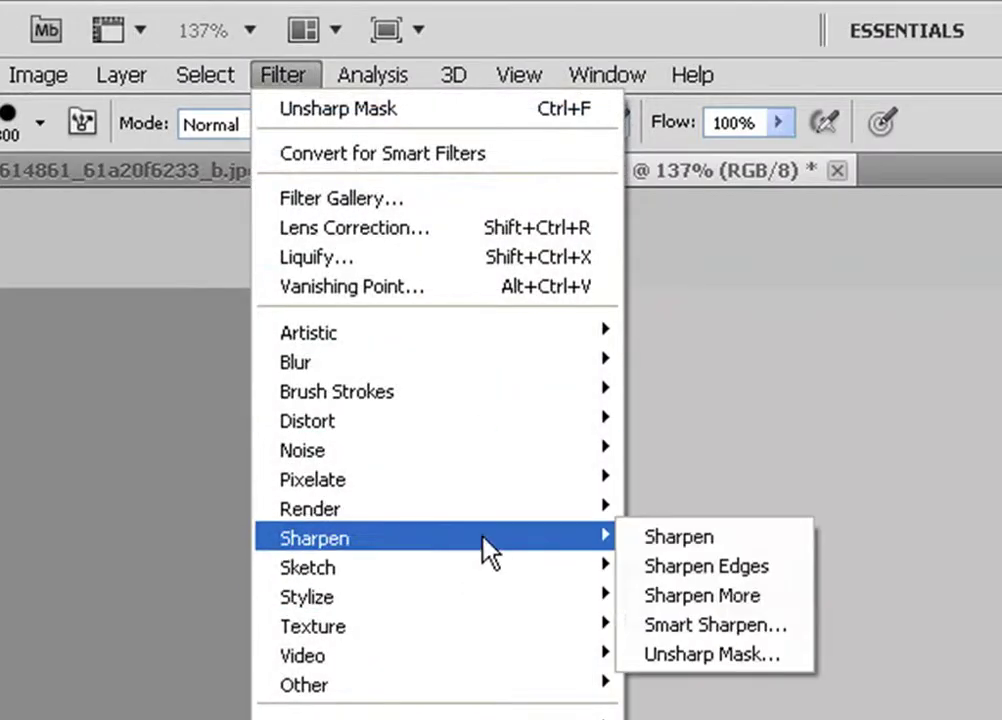
pyautogui.click(721, 655)
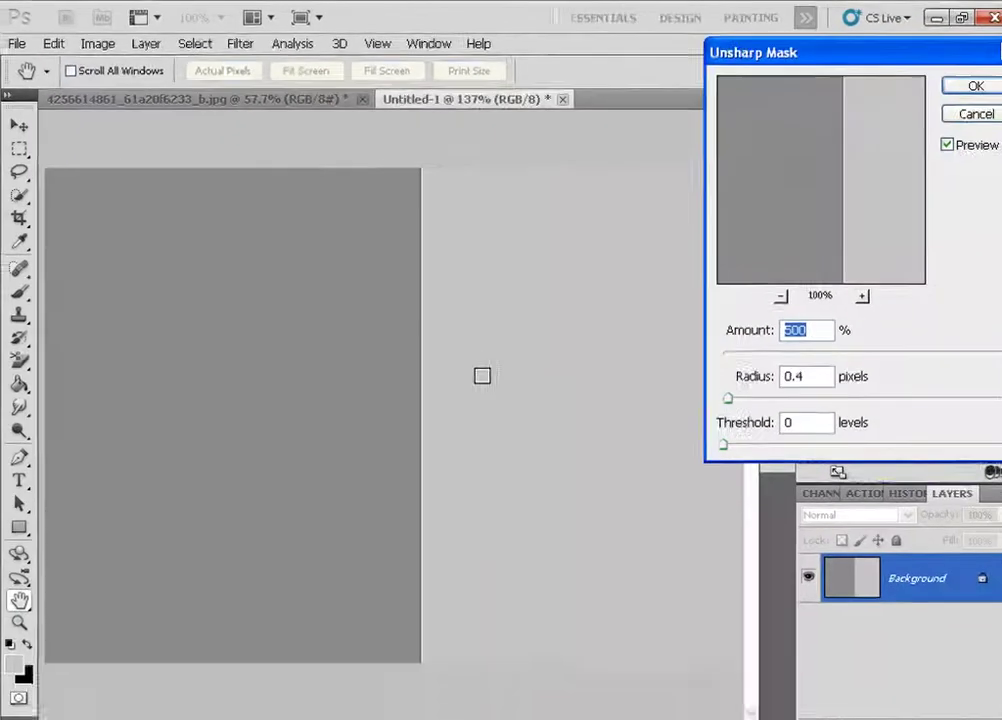
pyautogui.hotkey('ctrl', '+')
pyautogui.hotkey('ctrl', '+')
pyautogui.hotkey('ctrl', '+')
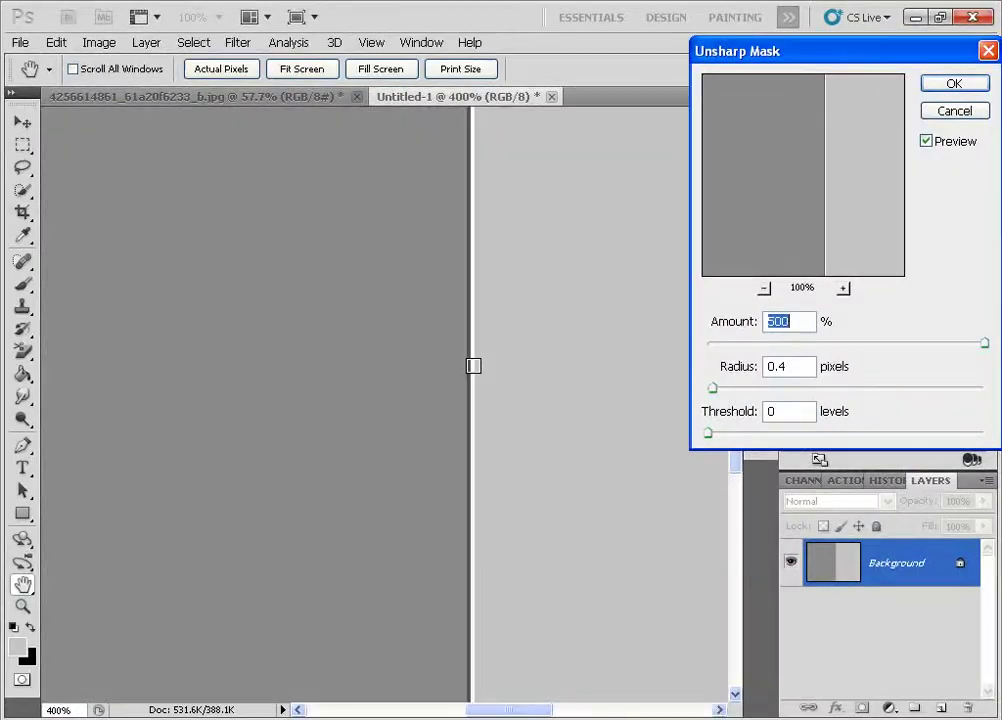
pyautogui.hotkey('ctrl', '+')
pyautogui.moveTo(501, 293); pyautogui.dragTo(437, 323)
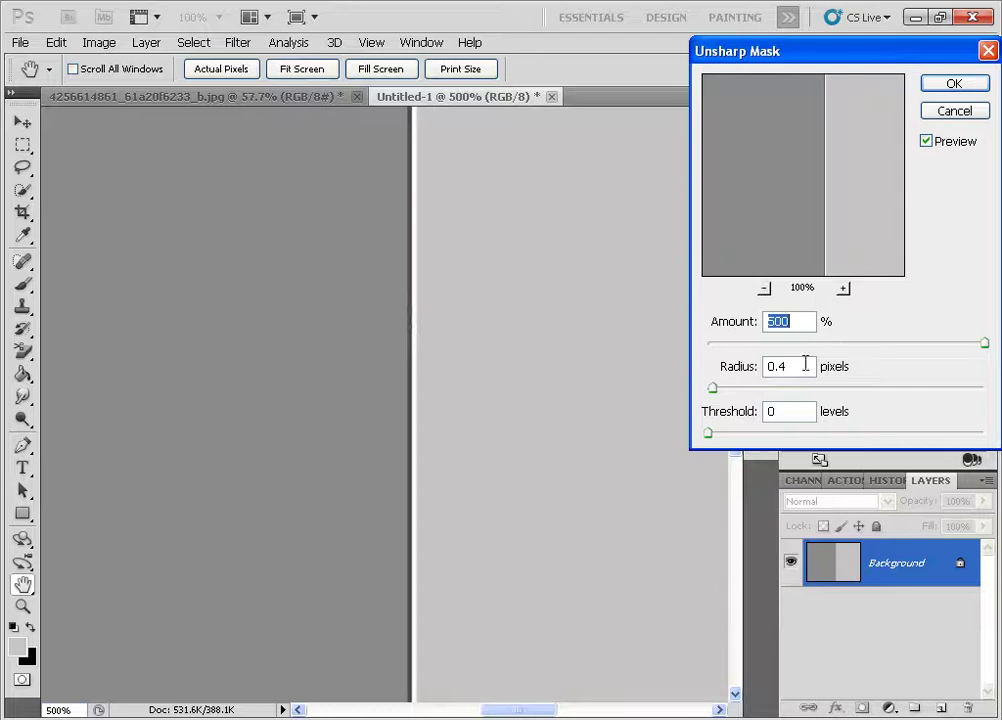
pyautogui.moveTo(716, 390); pyautogui.dragTo(710, 390)
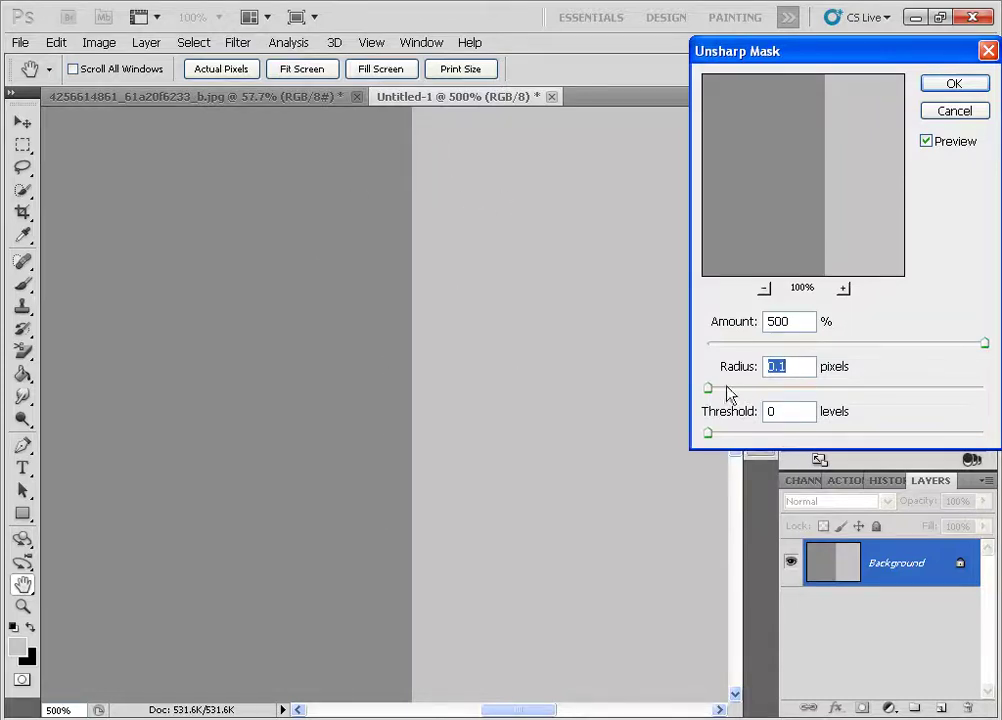
pyautogui.moveTo(708, 390); pyautogui.dragTo(729, 394)
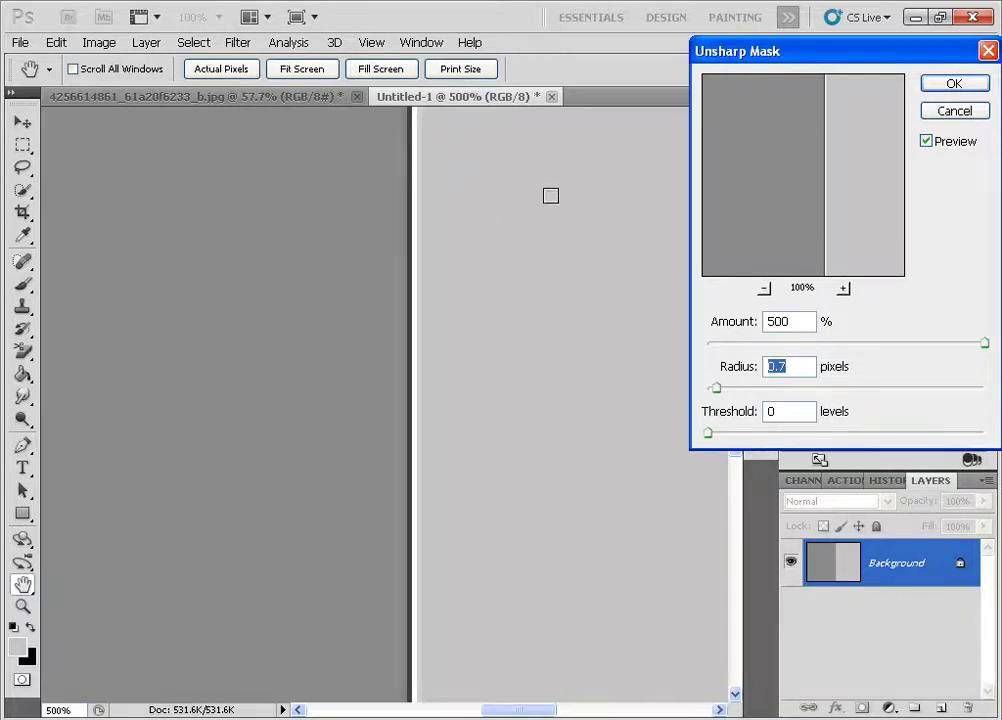
pyautogui.click(489, 236)
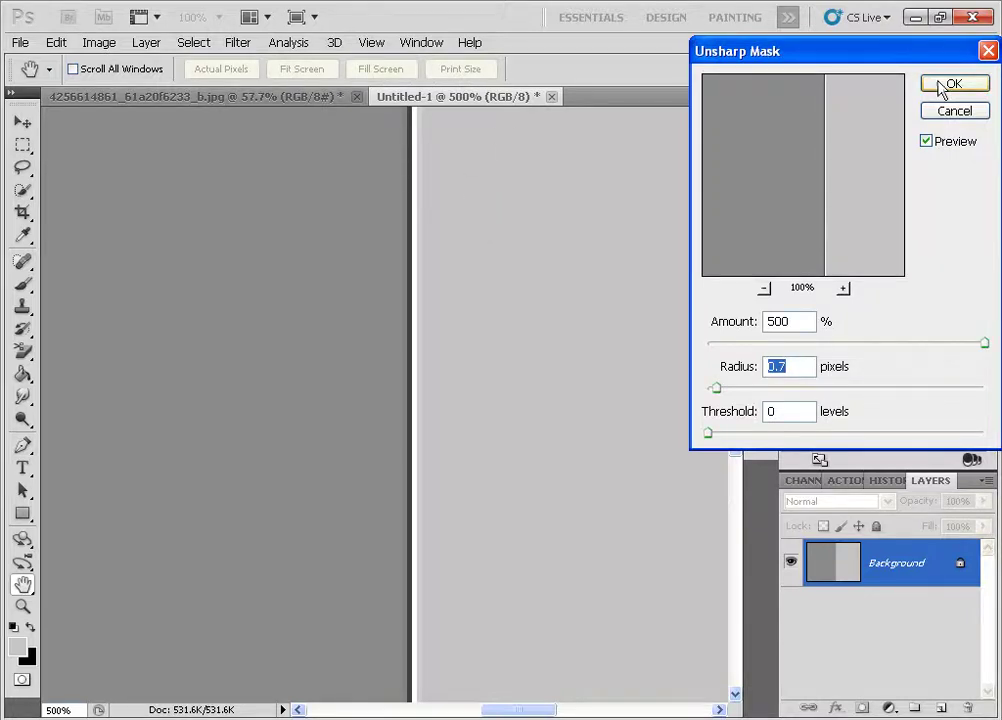
pyautogui.click(954, 114)
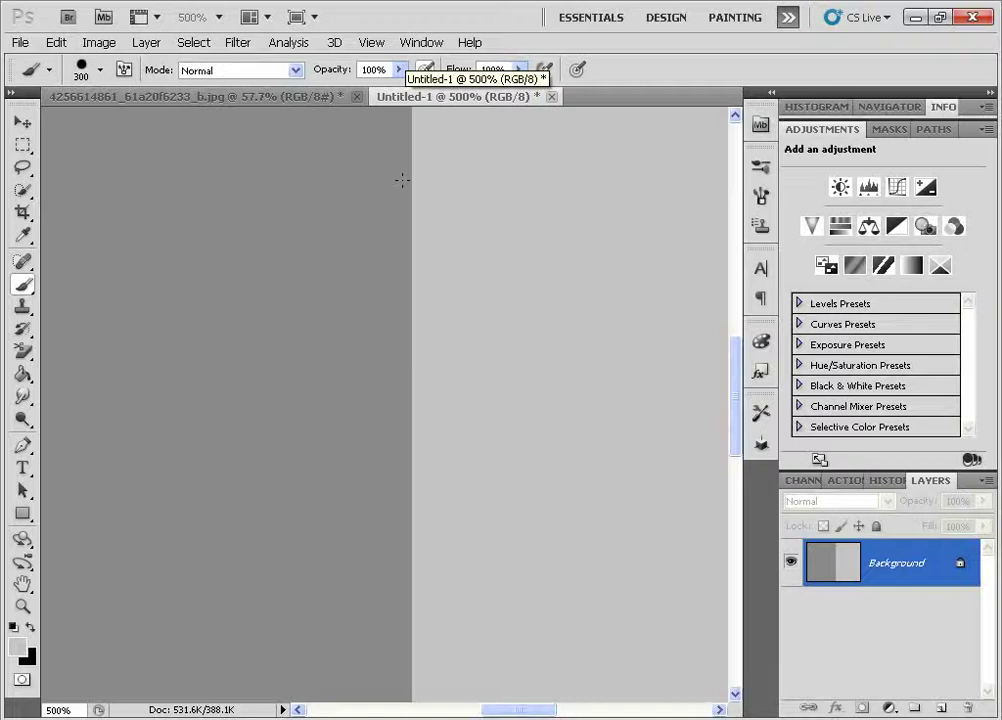
# - Return to the photo and convert its layer for smart filters, confirming the smart object warning
pyautogui.click(284, 98)
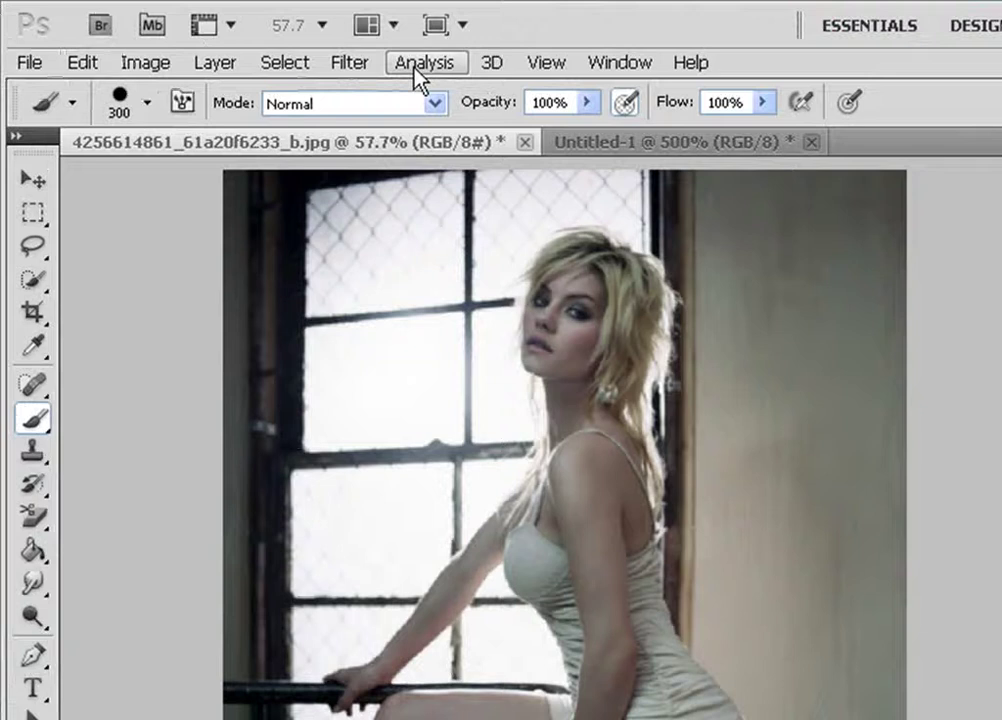
pyautogui.click(352, 64)
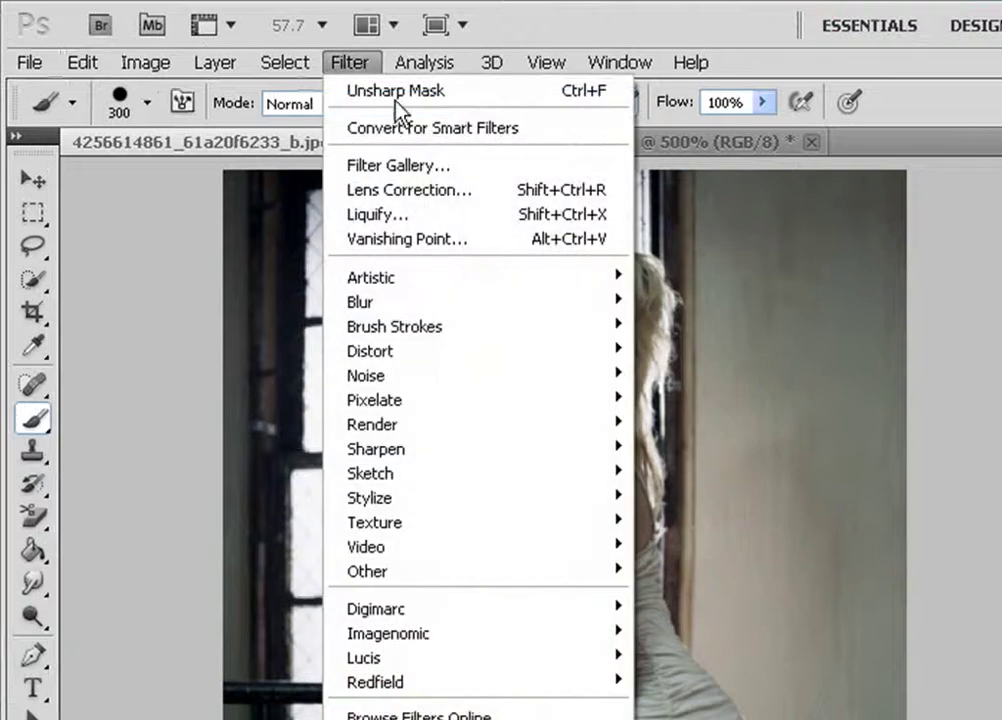
pyautogui.click(412, 129)
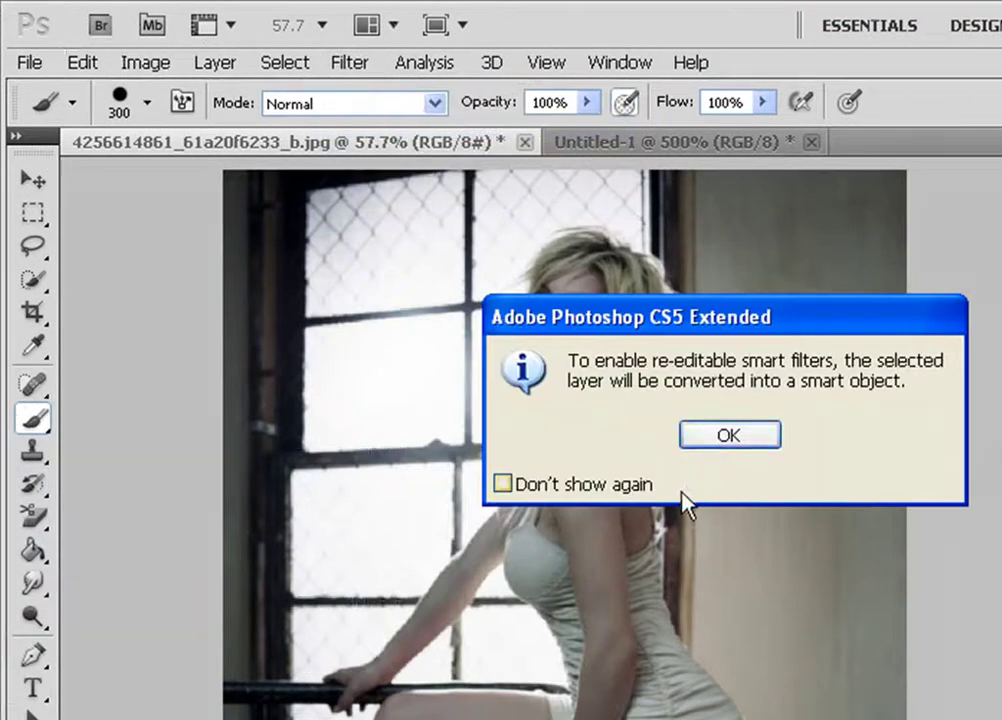
pyautogui.click(758, 447)
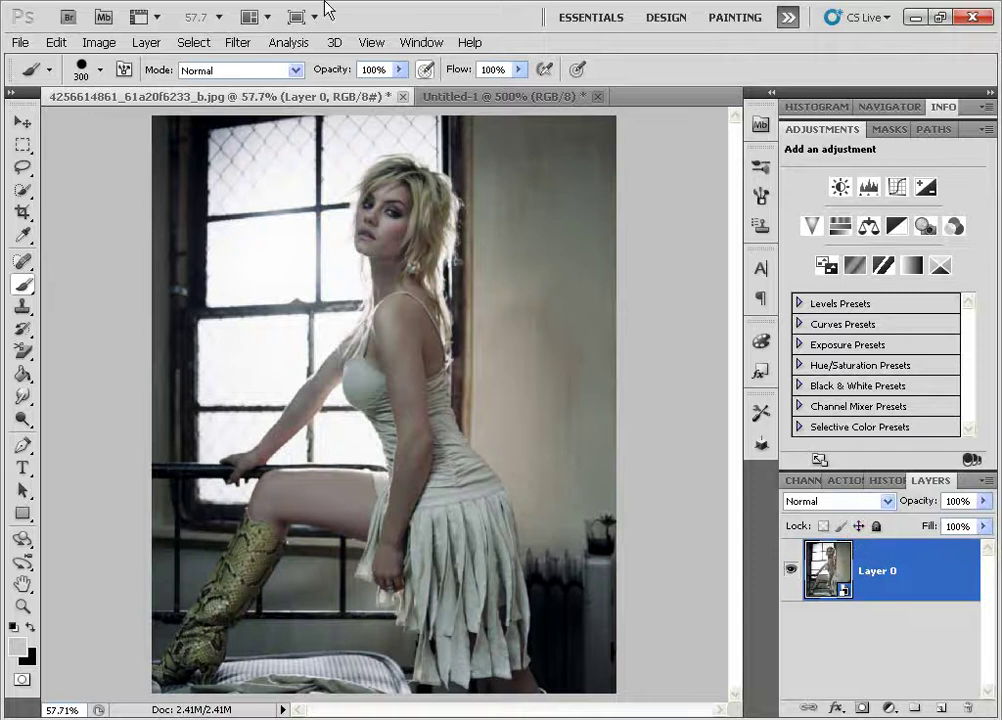
# - Open Unsharp Mask on the photo and center its 100% preview on the face
pyautogui.click(238, 42)
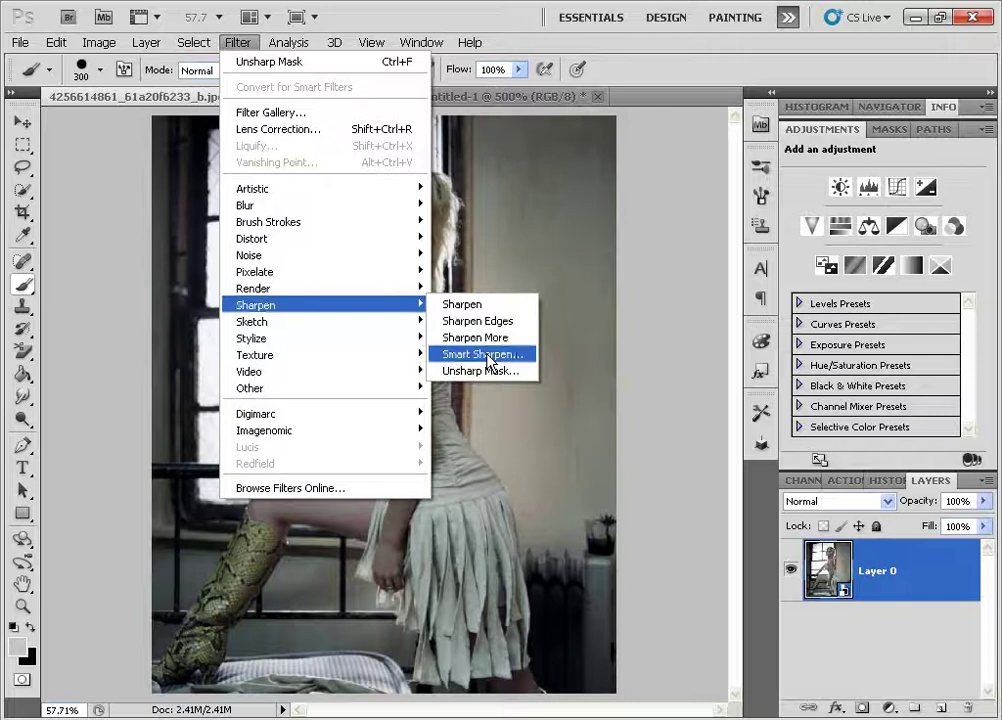
pyautogui.click(480, 372)
pyautogui.moveTo(758, 185); pyautogui.dragTo(767, 239)
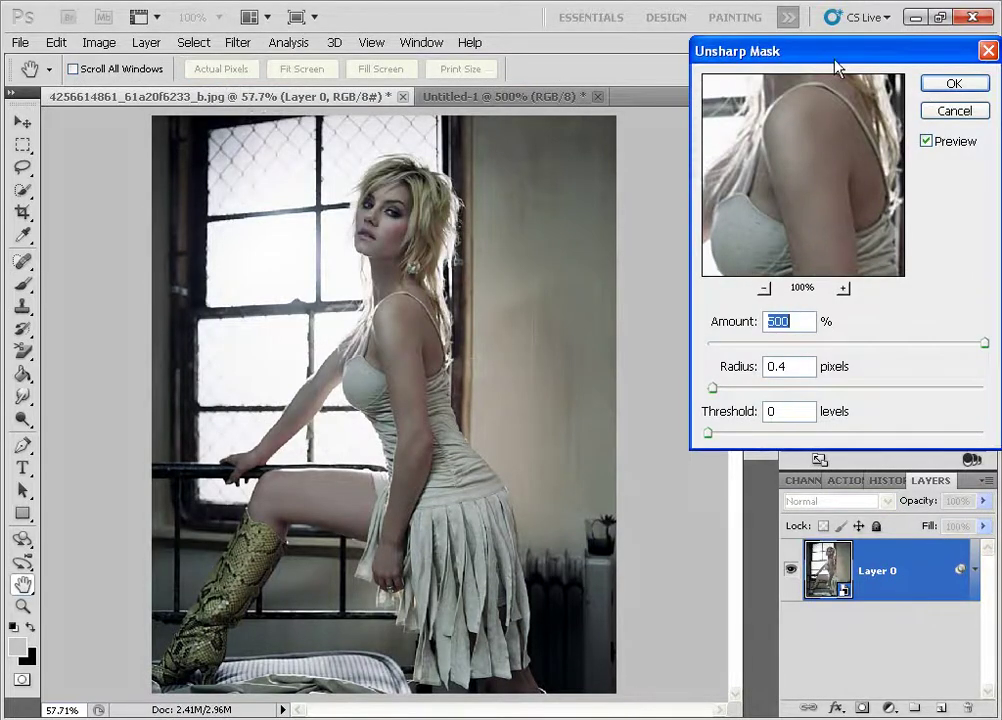
pyautogui.moveTo(840, 52); pyautogui.dragTo(612, 262)
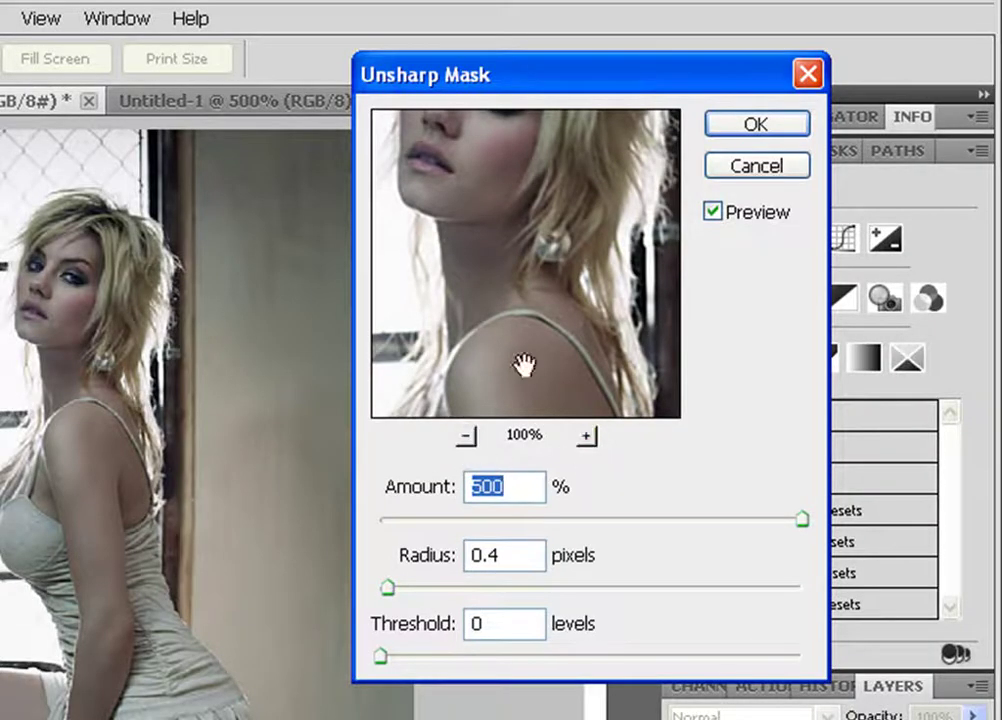
pyautogui.click(467, 436)
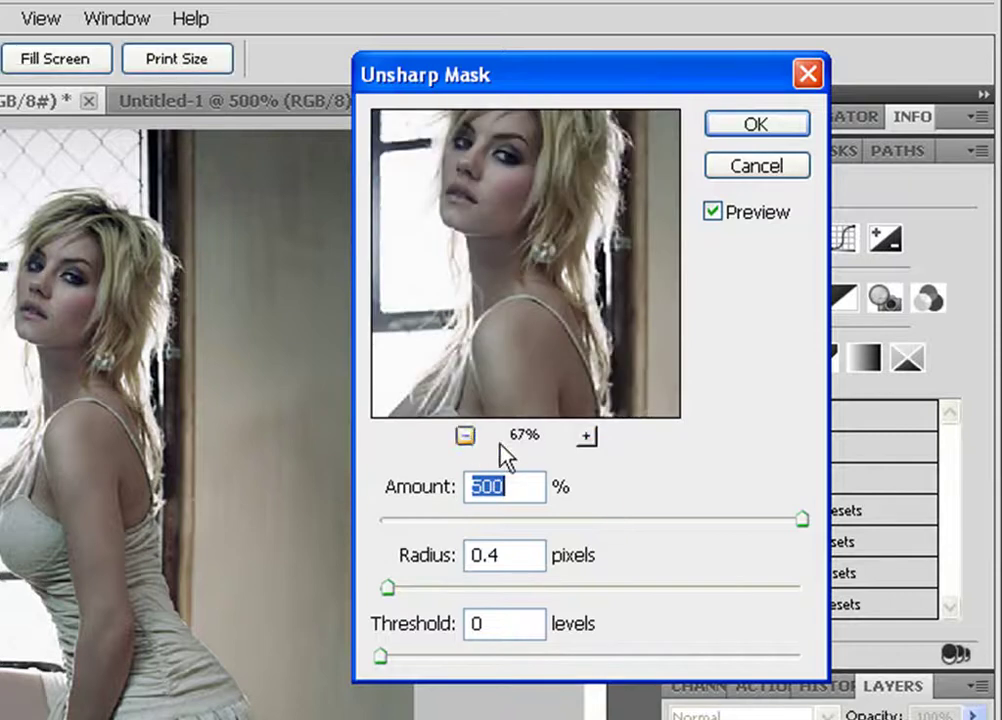
pyautogui.click(587, 436)
pyautogui.moveTo(585, 260); pyautogui.dragTo(540, 217)
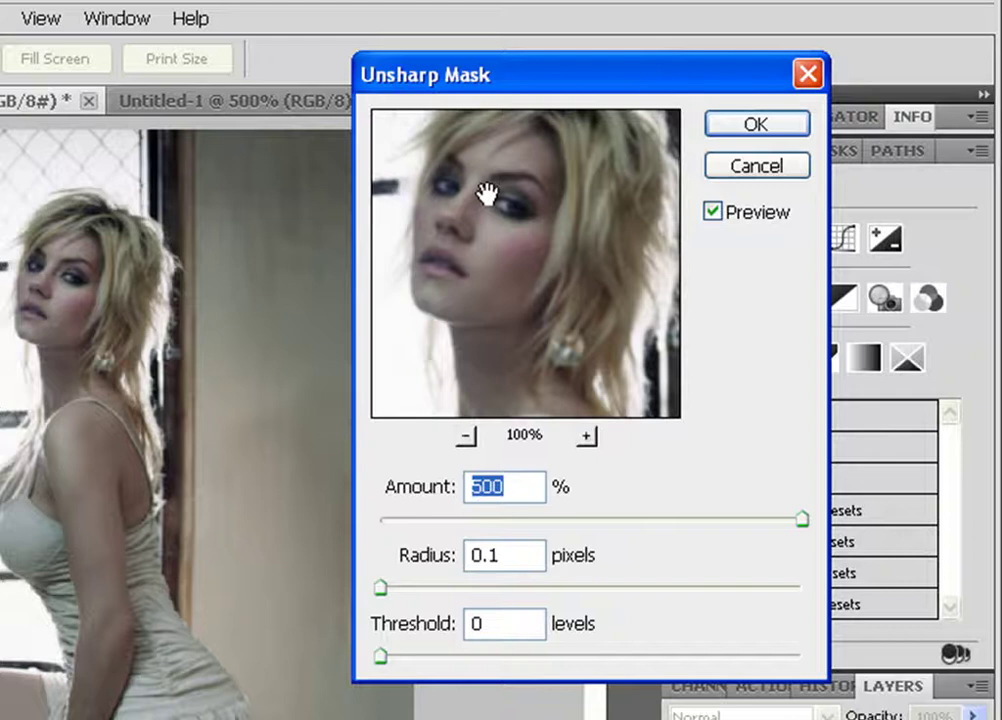
# - Set Unsharp Mask to Amount 500% and Radius 0.1 pixels, keeping Threshold 0
pyautogui.moveTo(548, 82); pyautogui.dragTo(554, 72)
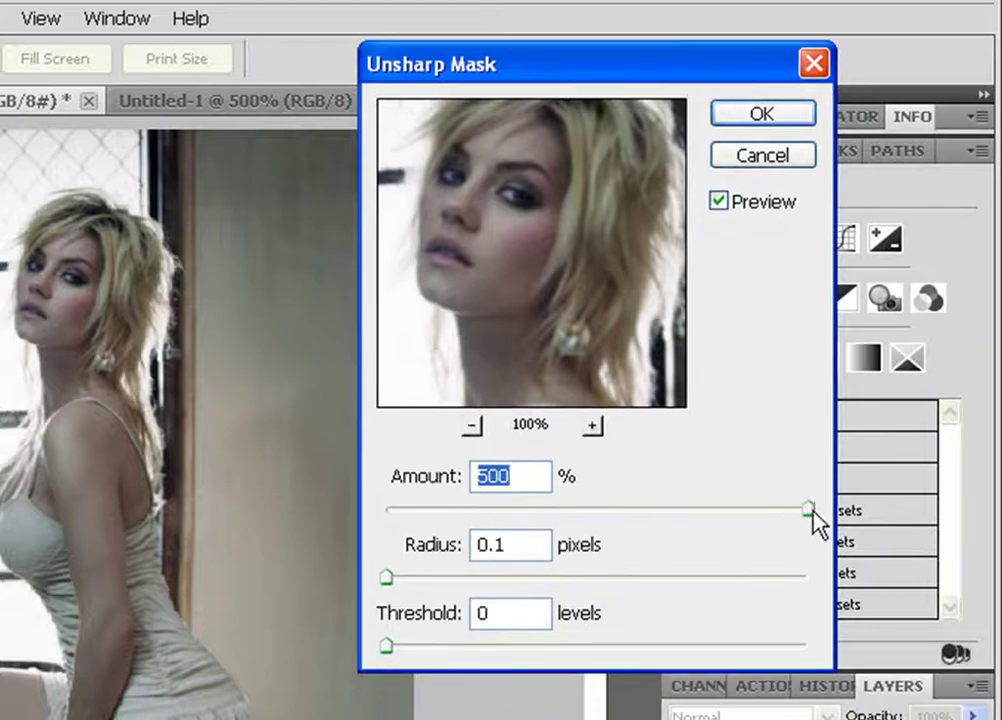
pyautogui.moveTo(809, 511); pyautogui.dragTo(390, 520)
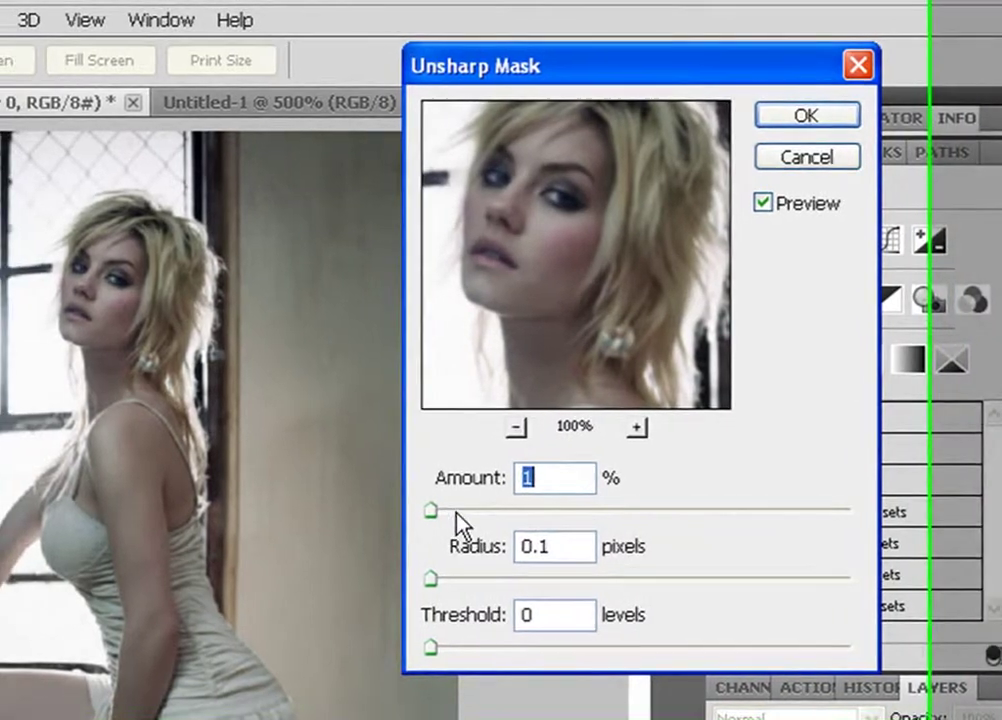
pyautogui.moveTo(430, 511); pyautogui.dragTo(866, 538)
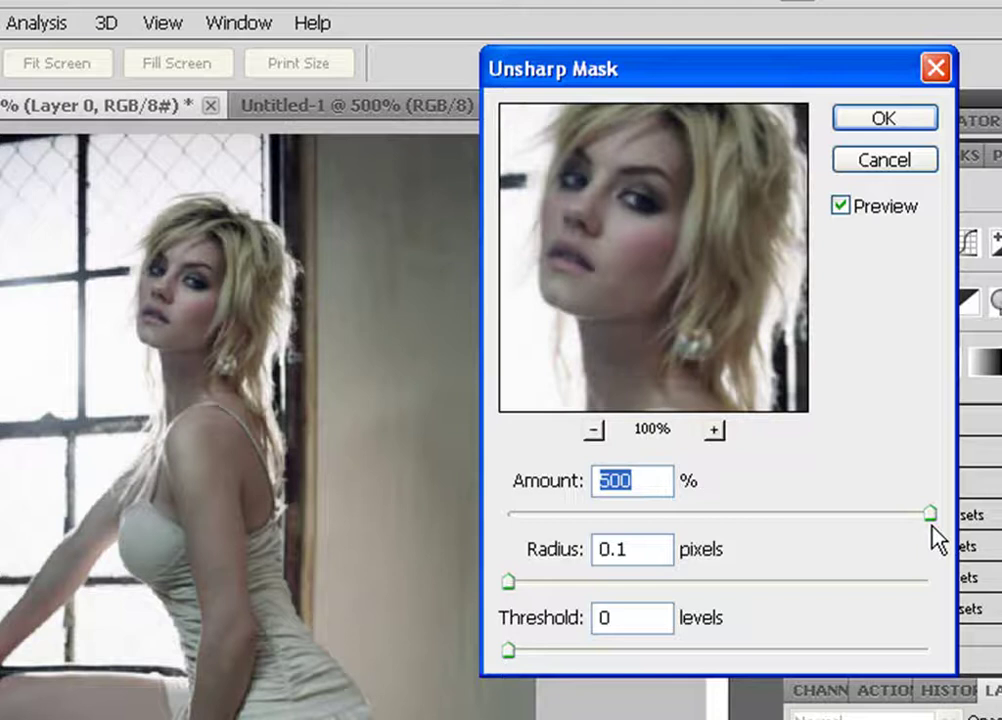
pyautogui.moveTo(526, 586); pyautogui.dragTo(441, 567)
pyautogui.click(540, 560)
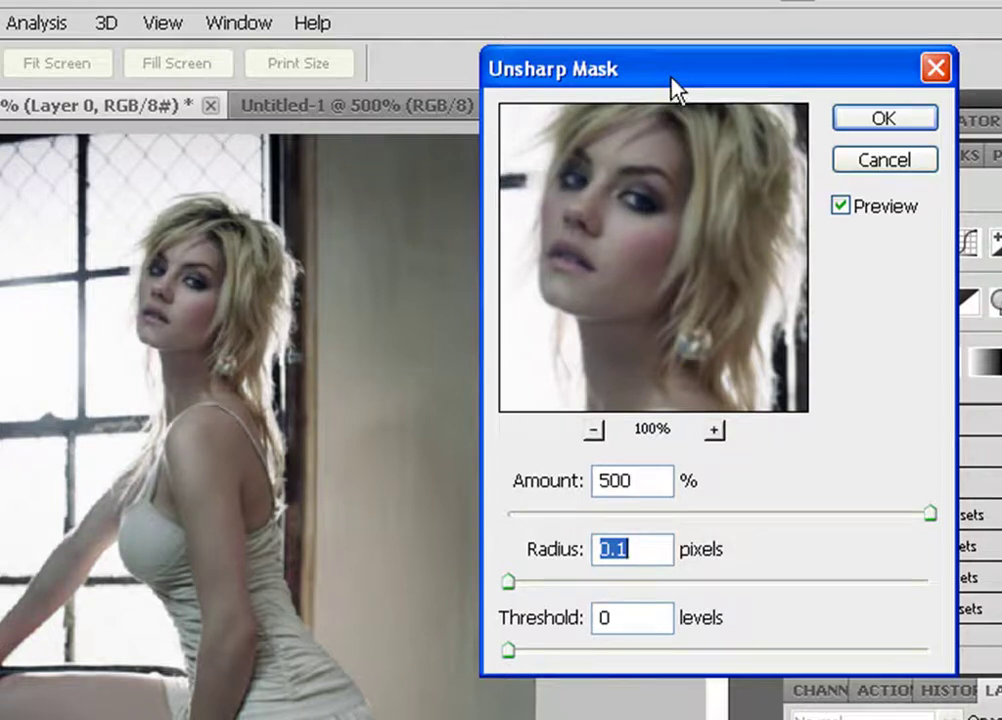
# - Raise the radius to 0.6 pixels and inspect the face, dress and wall in the preview
pyautogui.moveTo(672, 90); pyautogui.dragTo(828, 60)
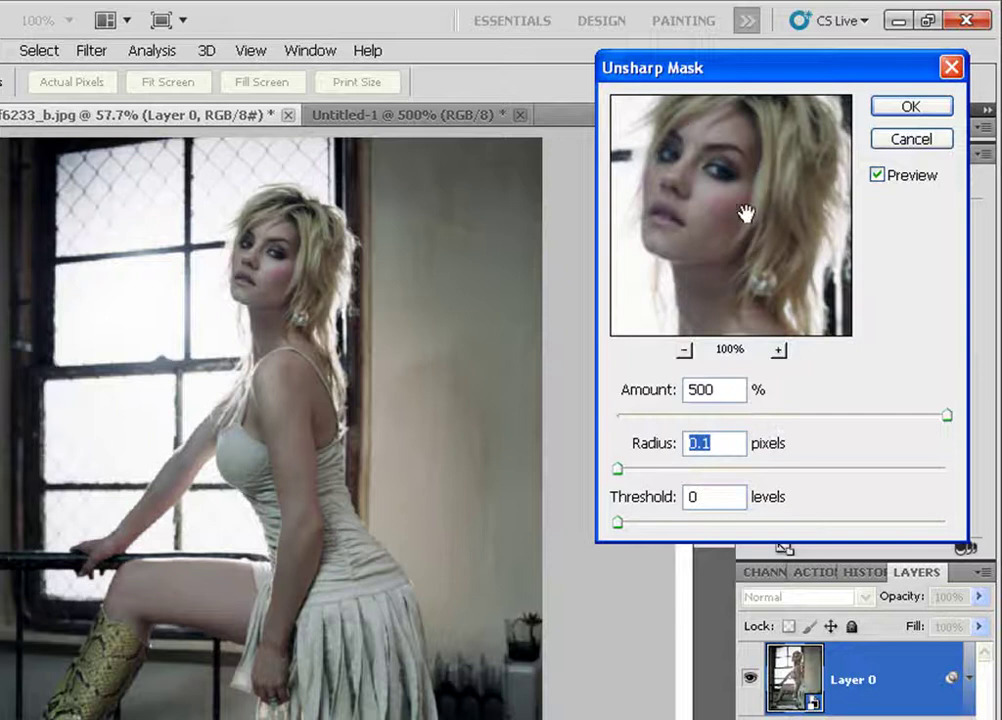
pyautogui.moveTo(745, 212); pyautogui.dragTo(738, 224)
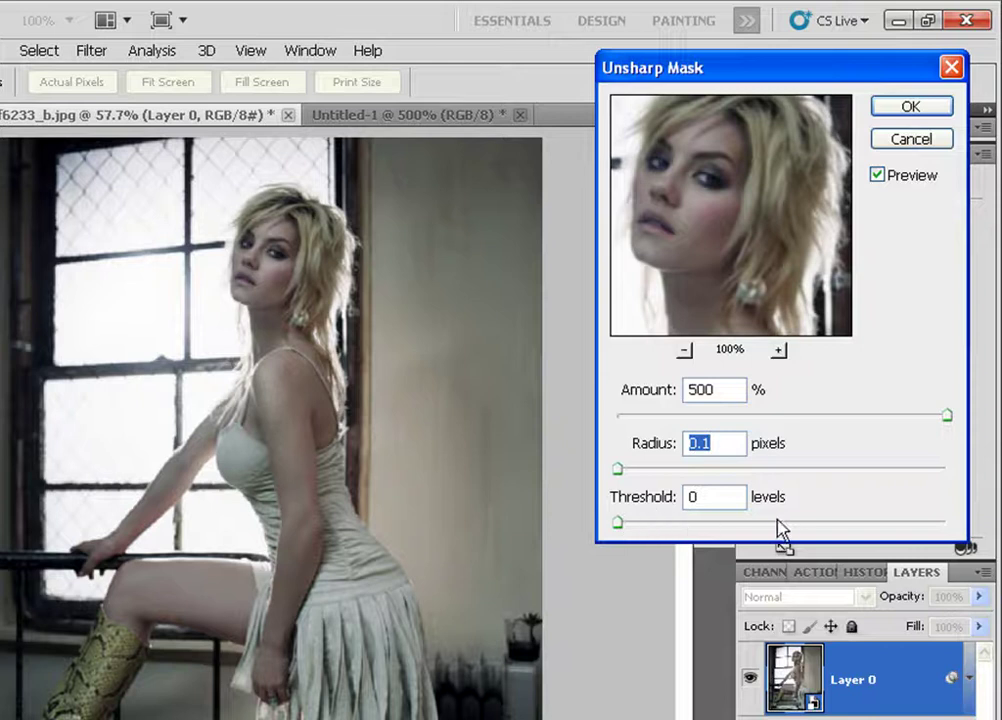
pyautogui.moveTo(765, 250); pyautogui.dragTo(690, 172)
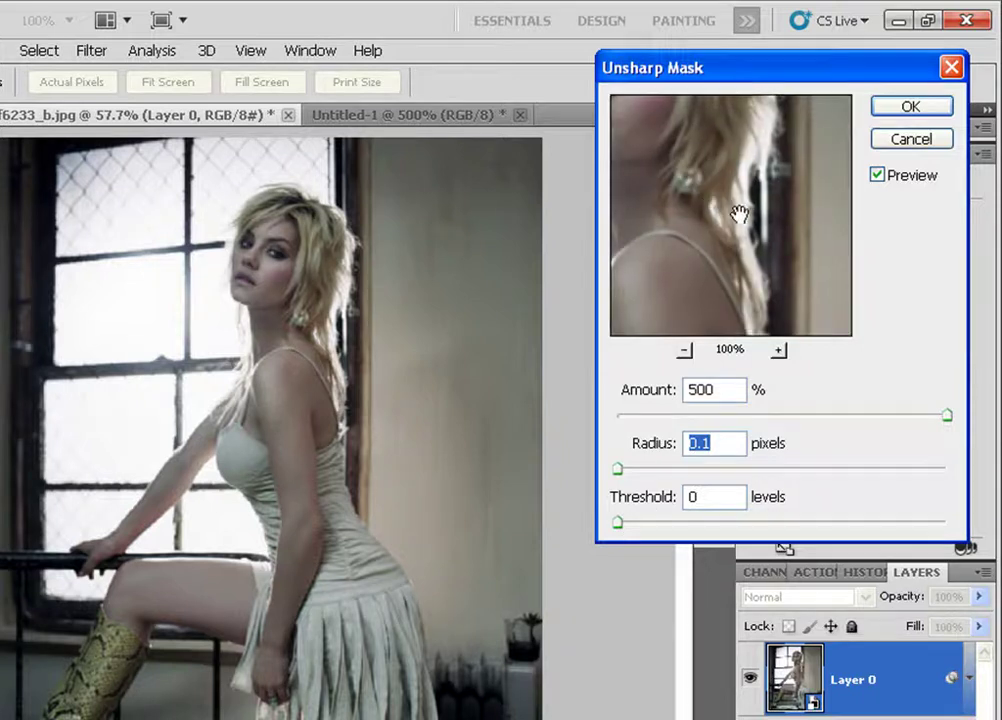
pyautogui.moveTo(738, 214); pyautogui.dragTo(720, 351)
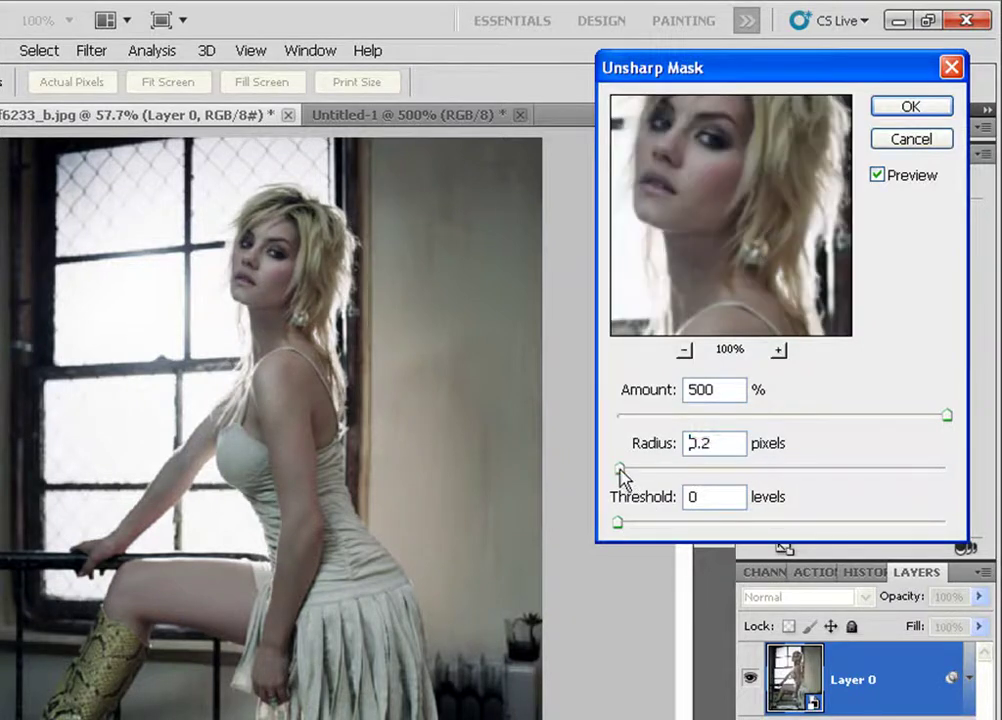
pyautogui.moveTo(621, 474); pyautogui.dragTo(626, 476)
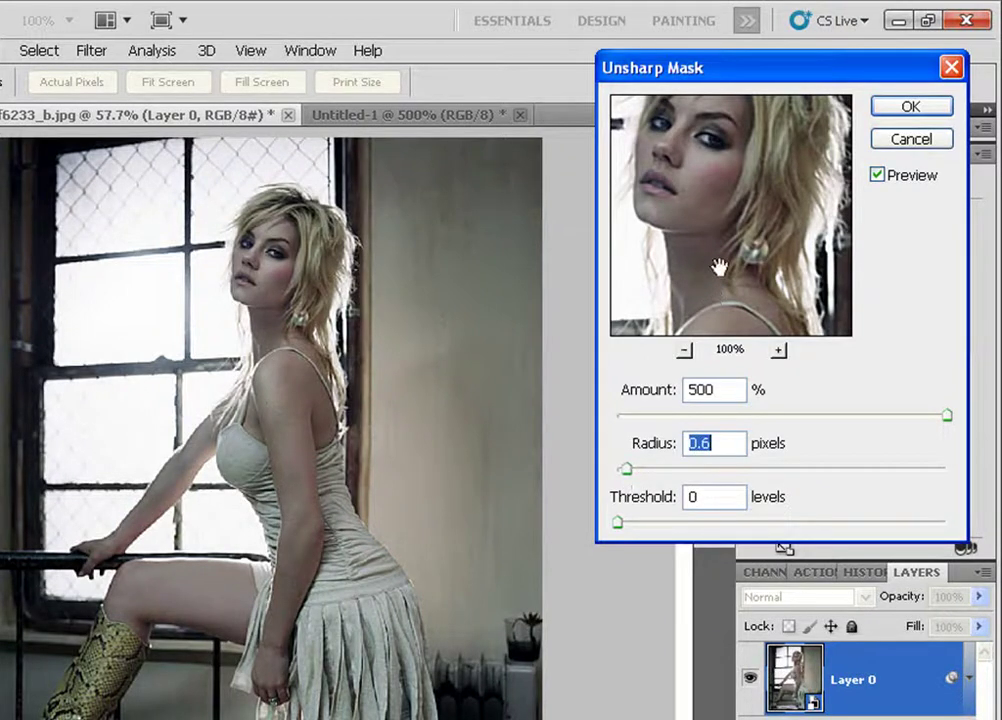
pyautogui.moveTo(740, 253); pyautogui.dragTo(722, 180)
pyautogui.moveTo(775, 284); pyautogui.dragTo(694, 222)
pyautogui.moveTo(711, 265); pyautogui.dragTo(729, 179)
pyautogui.moveTo(798, 302); pyautogui.dragTo(738, 230)
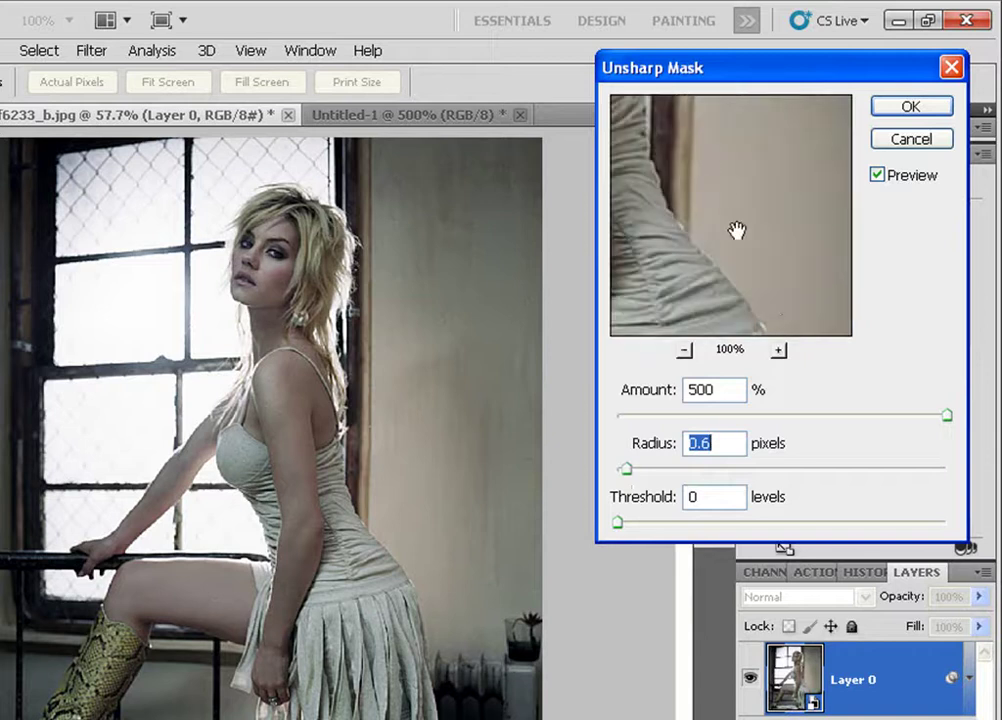
pyautogui.moveTo(760, 315); pyautogui.dragTo(684, 183)
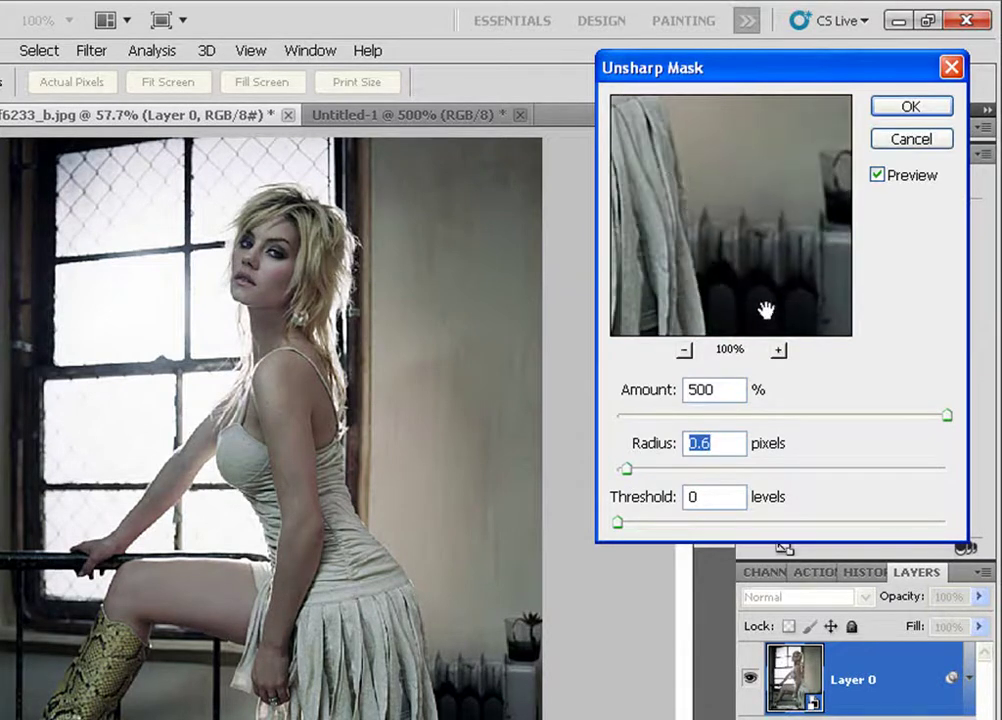
pyautogui.moveTo(765, 306); pyautogui.dragTo(720, 217)
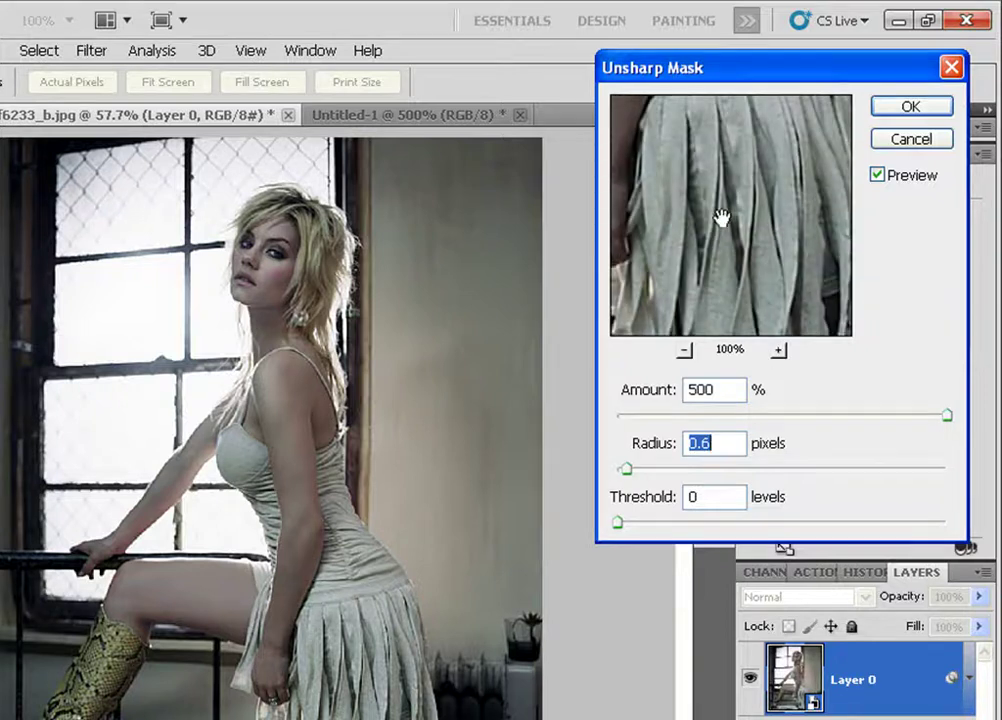
pyautogui.moveTo(784, 193)
pyautogui.mouseDown()
pyautogui.moveTo(696, 197)
pyautogui.moveTo(709, 264)
pyautogui.moveTo(781, 208)
pyautogui.mouseUp()
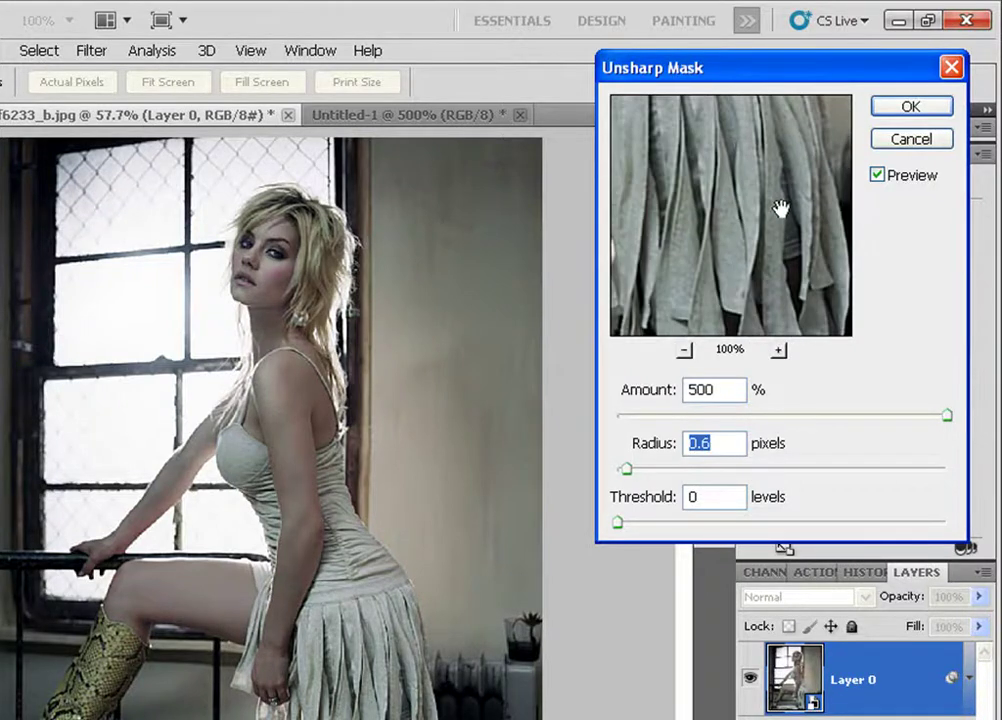
# - Lower the radius to 0.4 pixels, recheck the face, and apply the smart filter
pyautogui.moveTo(648, 452); pyautogui.dragTo(646, 451)
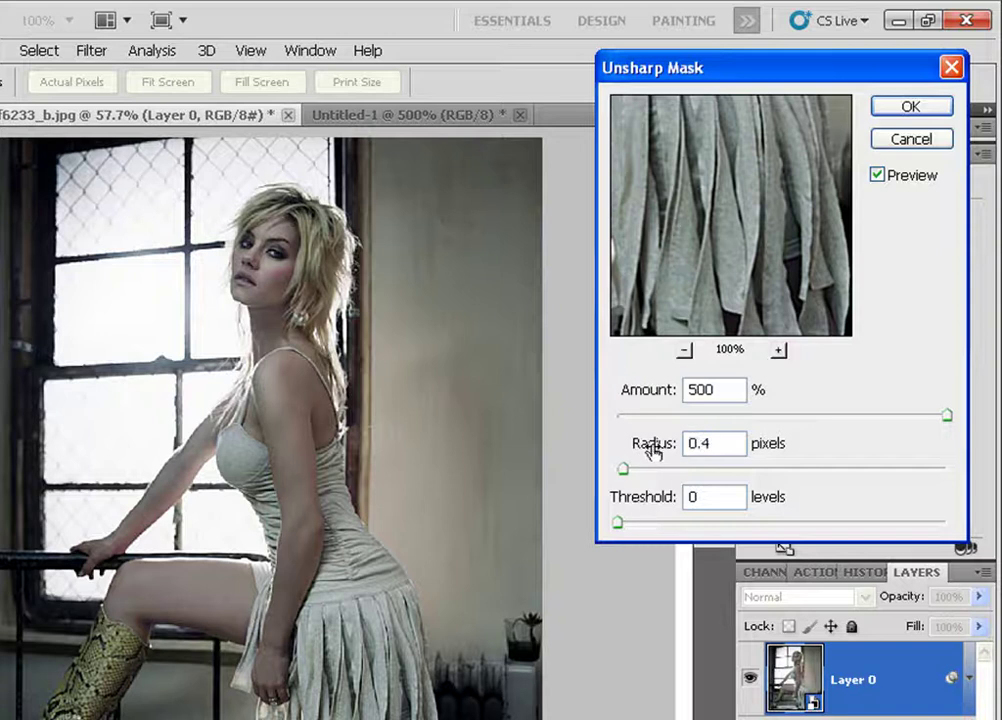
pyautogui.moveTo(754, 169); pyautogui.dragTo(731, 284)
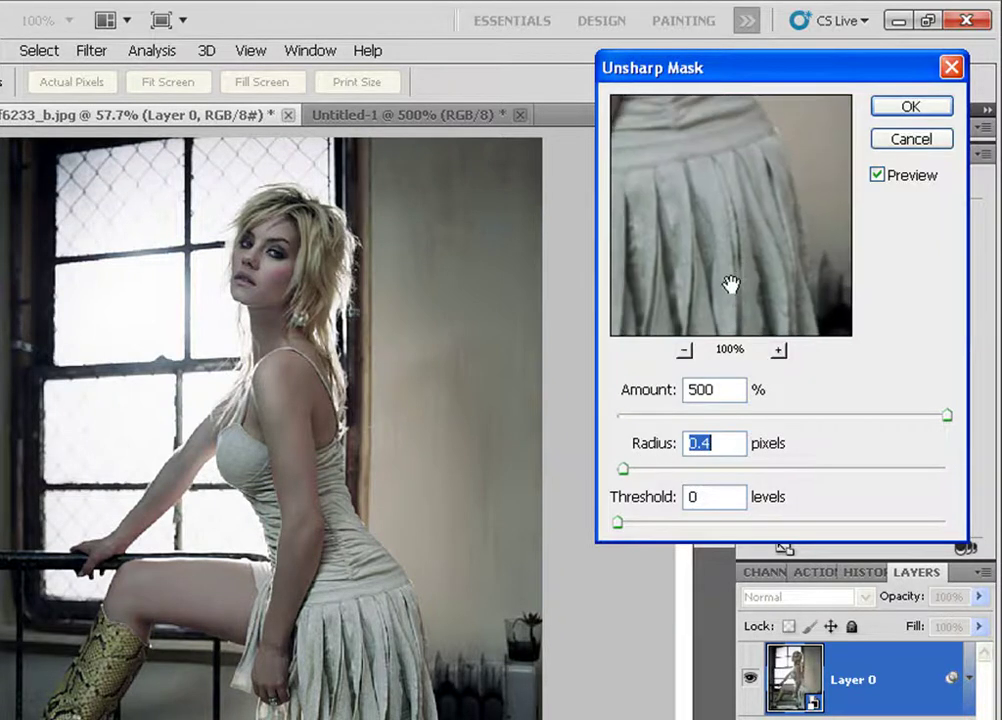
pyautogui.moveTo(691, 178); pyautogui.dragTo(675, 291)
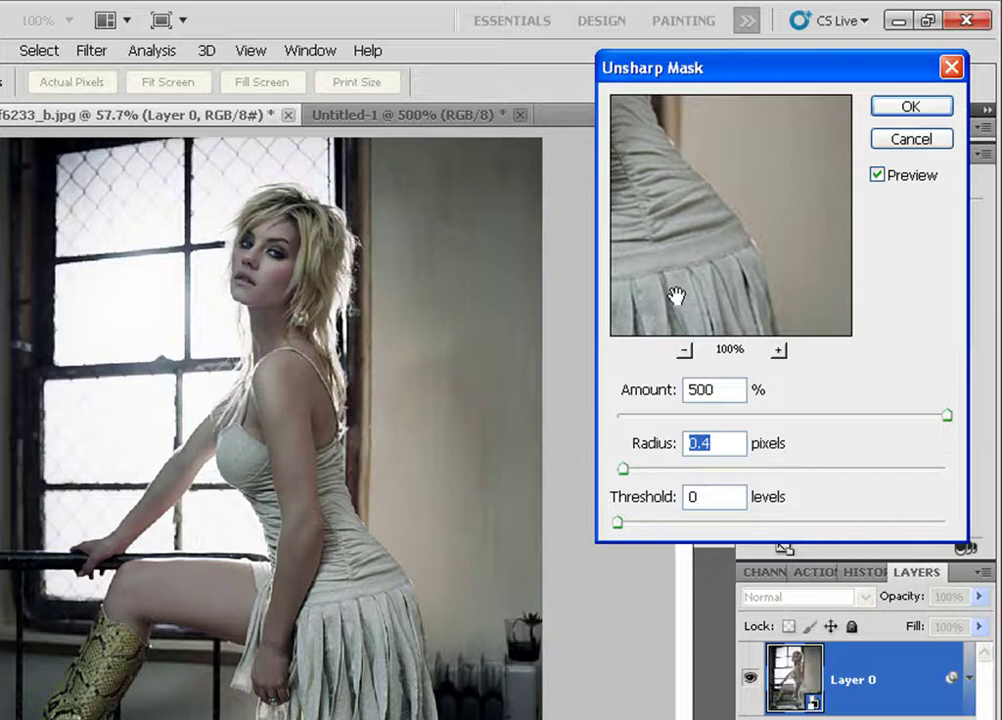
pyautogui.moveTo(671, 246); pyautogui.dragTo(753, 245)
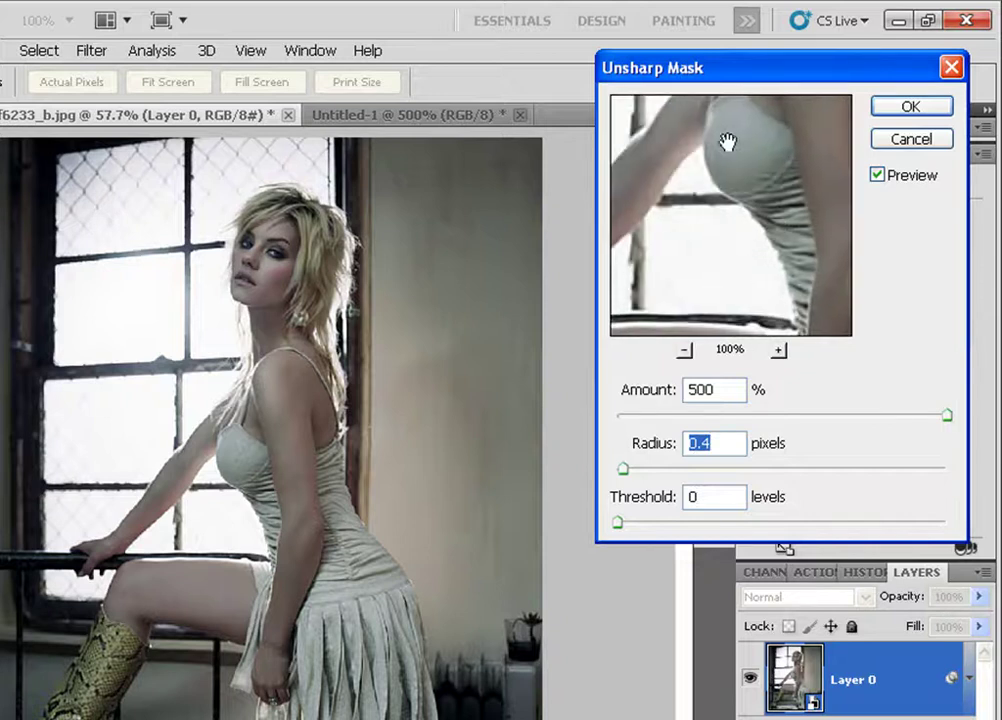
pyautogui.moveTo(727, 143); pyautogui.dragTo(765, 271)
pyautogui.moveTo(720, 105); pyautogui.dragTo(693, 347)
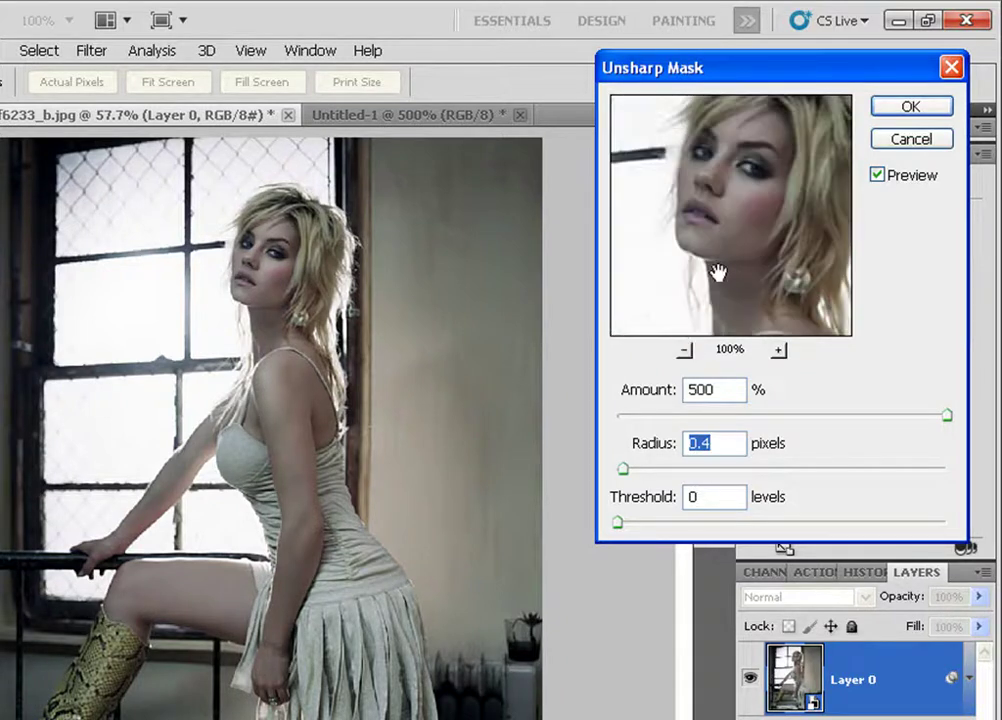
pyautogui.moveTo(718, 273); pyautogui.dragTo(718, 212)
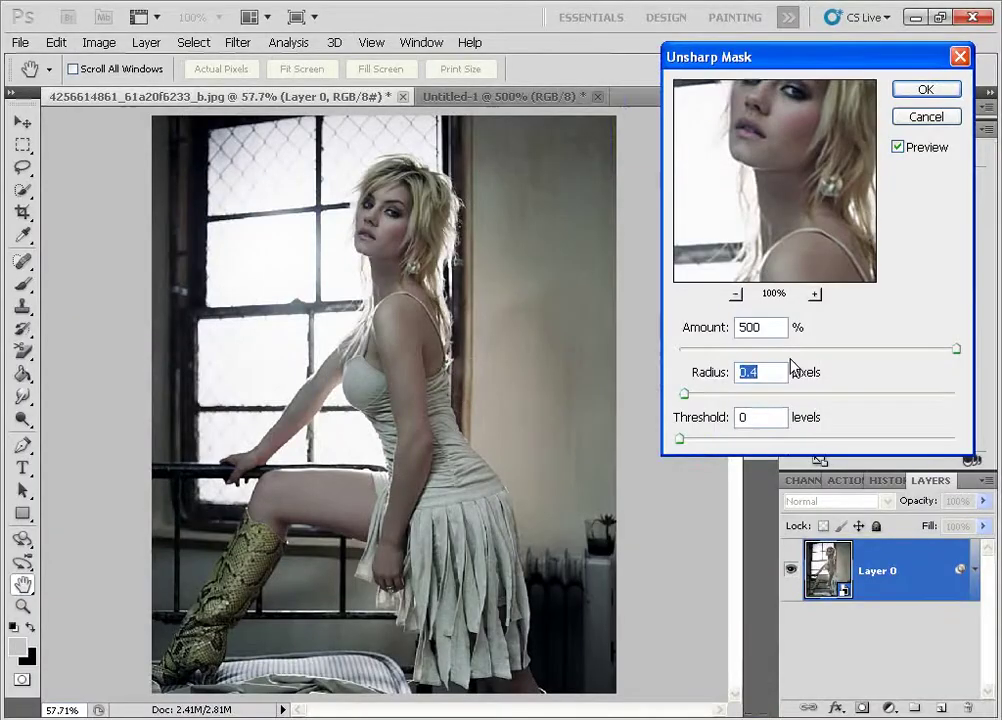
pyautogui.click(923, 90)
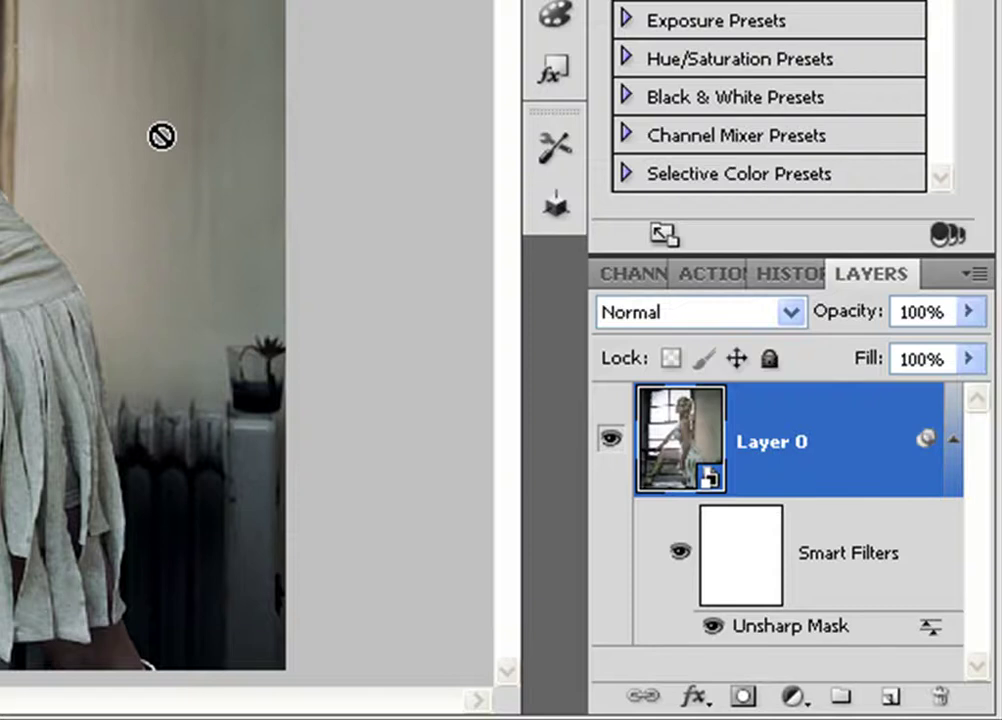
# - Change the Unsharp Mask filter's blending options to Luminosity mode at 100% opacity
pyautogui.doubleClick(930, 628)
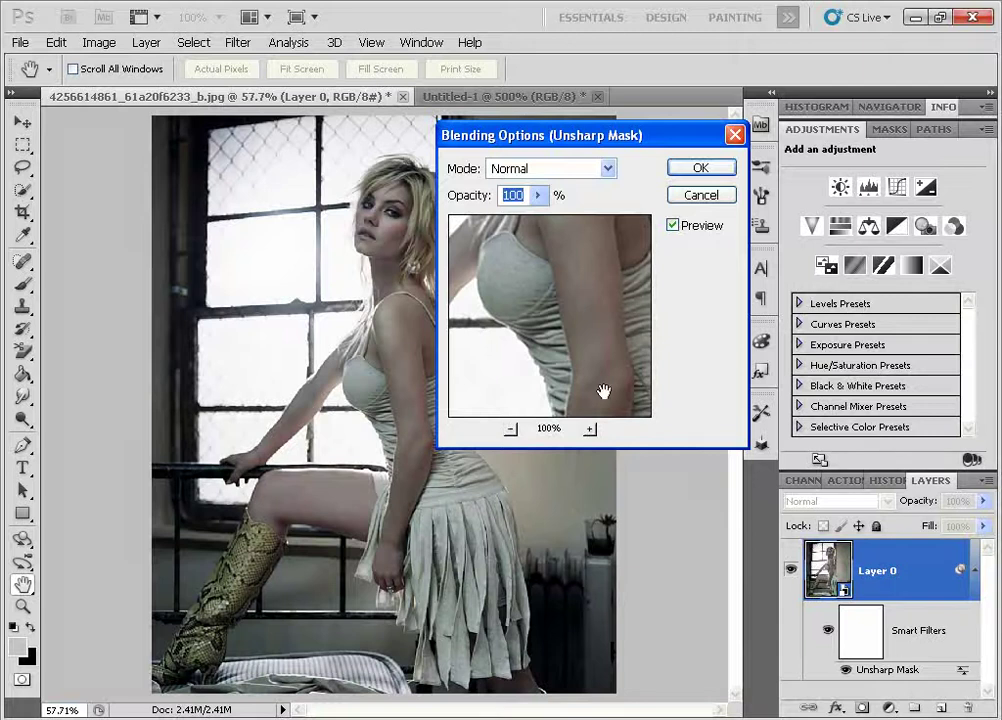
pyautogui.moveTo(541, 129); pyautogui.dragTo(532, 83)
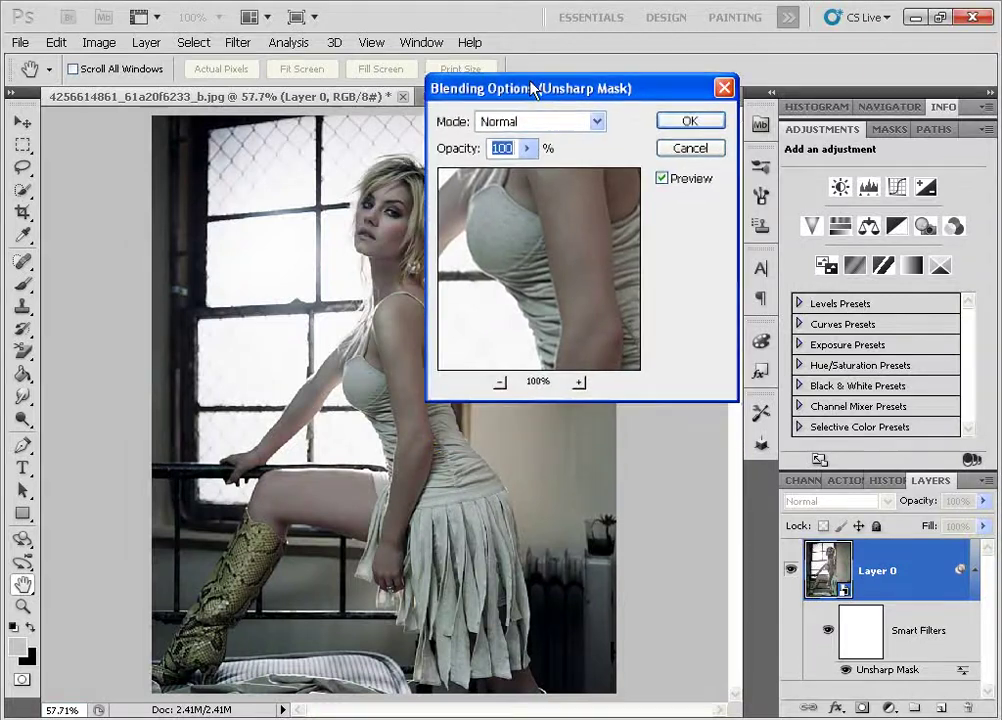
pyautogui.click(568, 123)
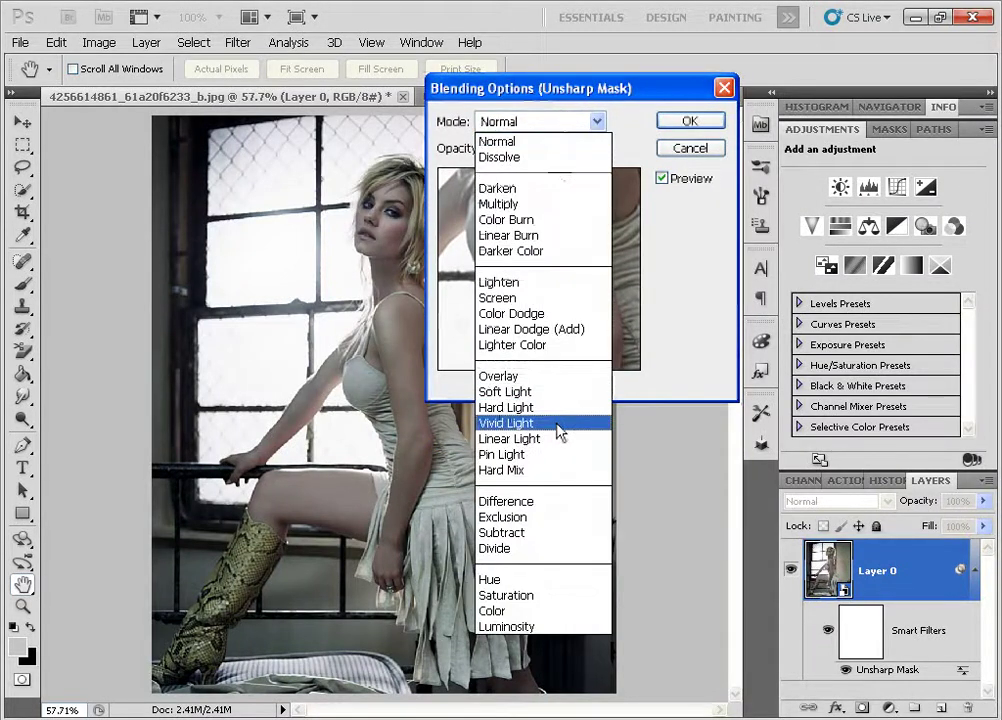
pyautogui.click(523, 627)
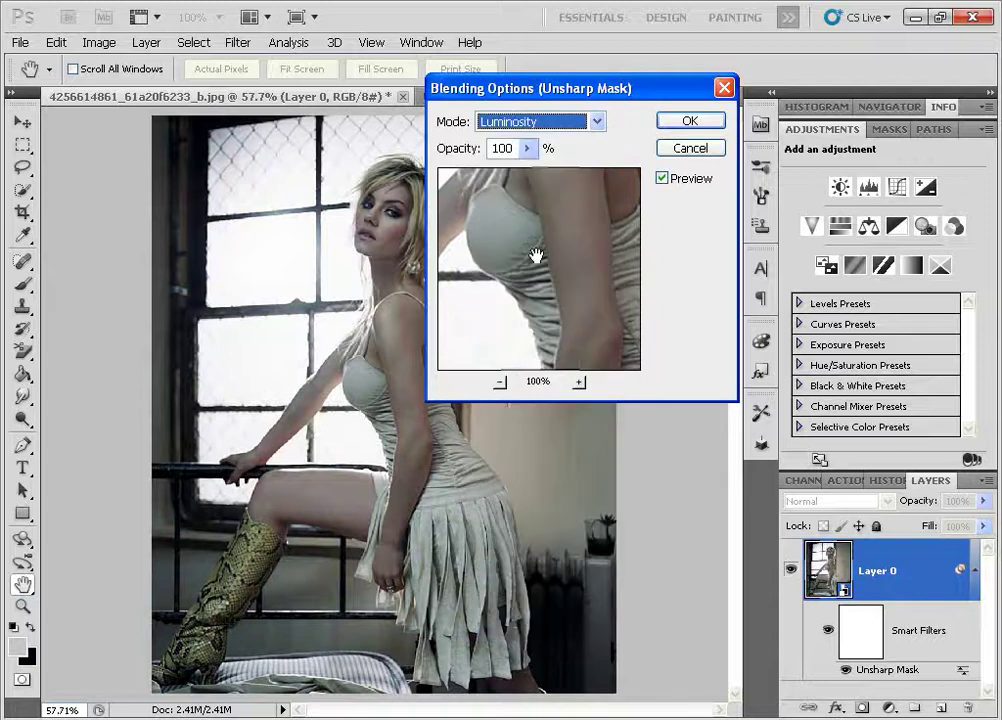
pyautogui.moveTo(536, 257); pyautogui.dragTo(587, 324)
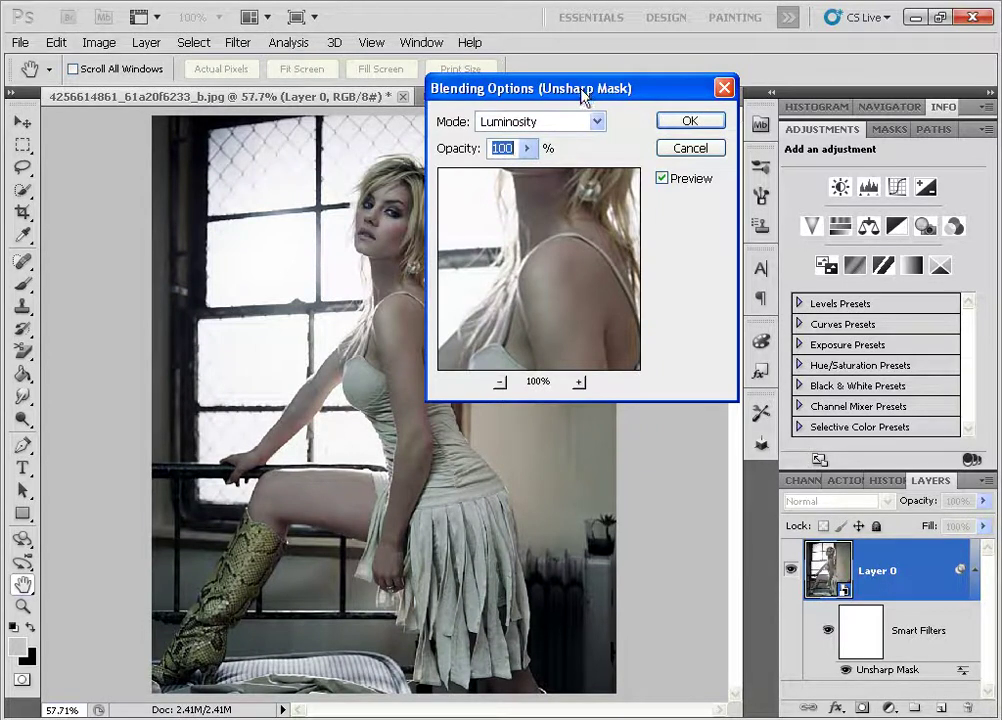
pyautogui.moveTo(585, 93); pyautogui.dragTo(600, 57)
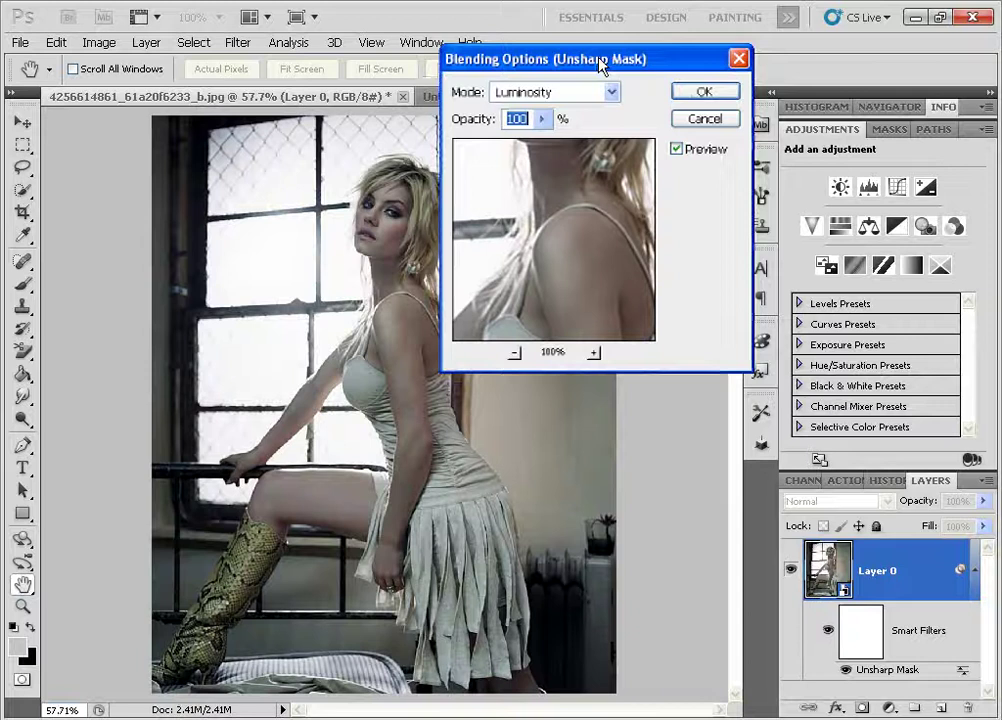
pyautogui.click(716, 92)
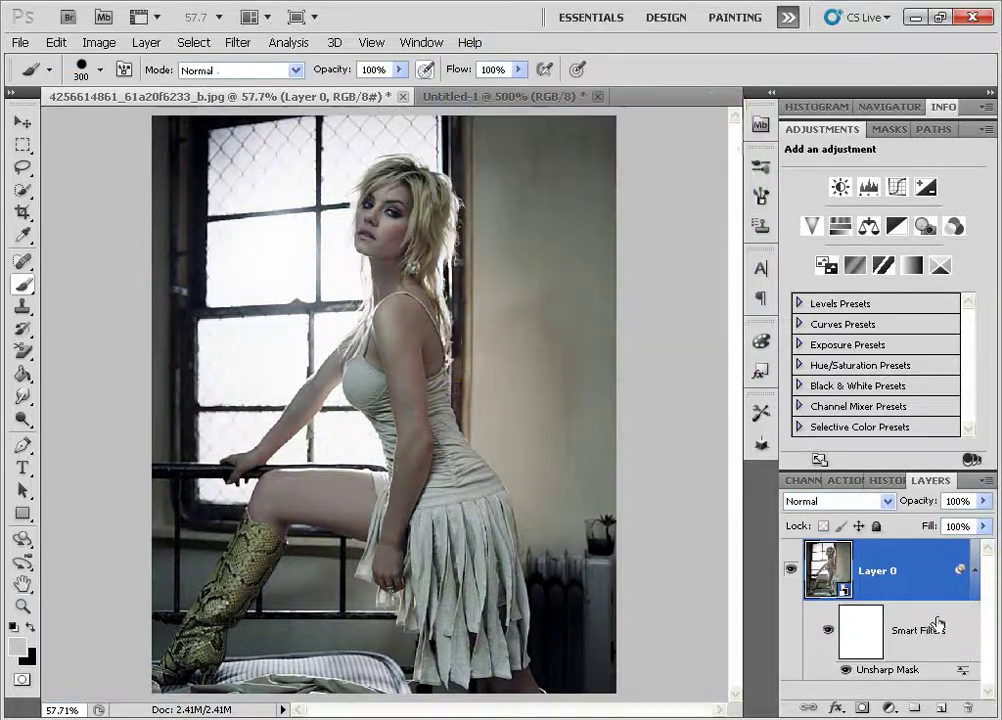